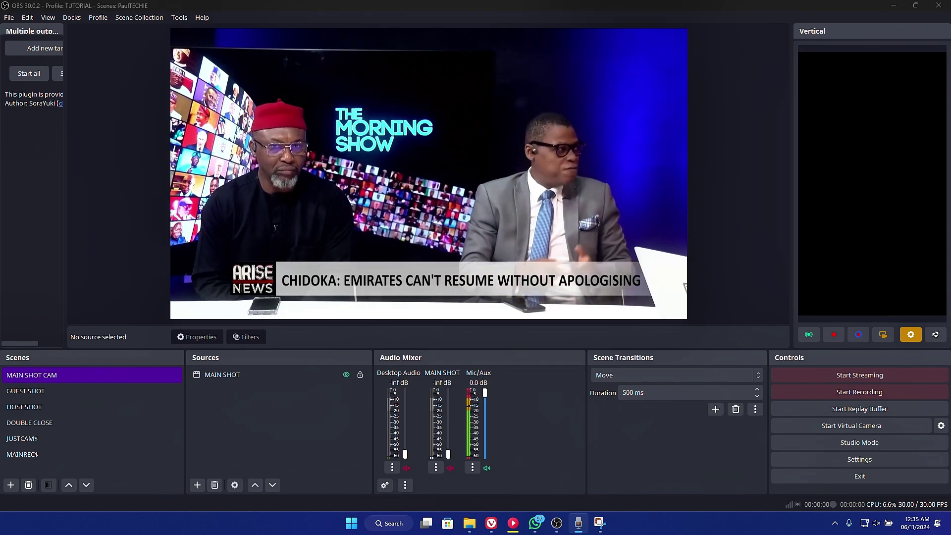
Preview the GUEST SHOT, HOST SHOT and DOUBLE CLOSE scenes, finishing on MAIN SHOT CAM.
click(100, 392)
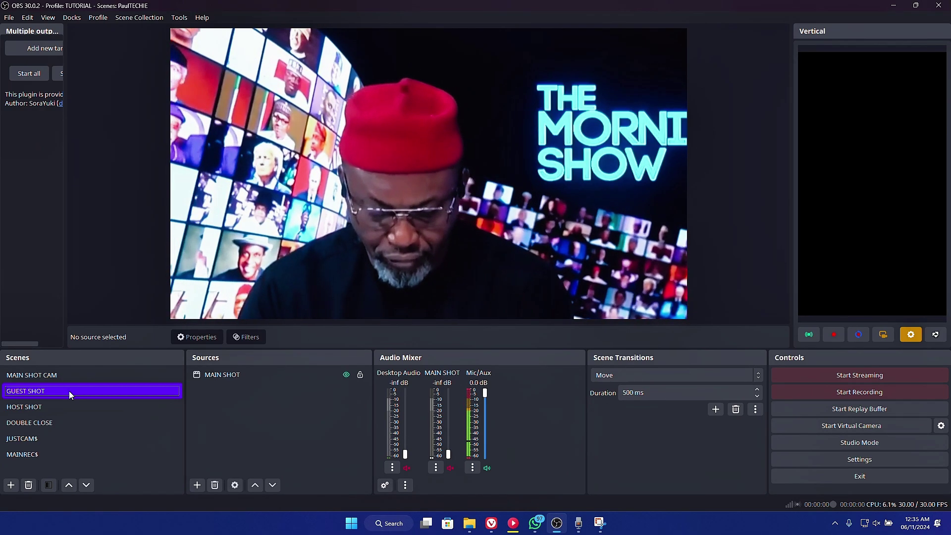
click(47, 406)
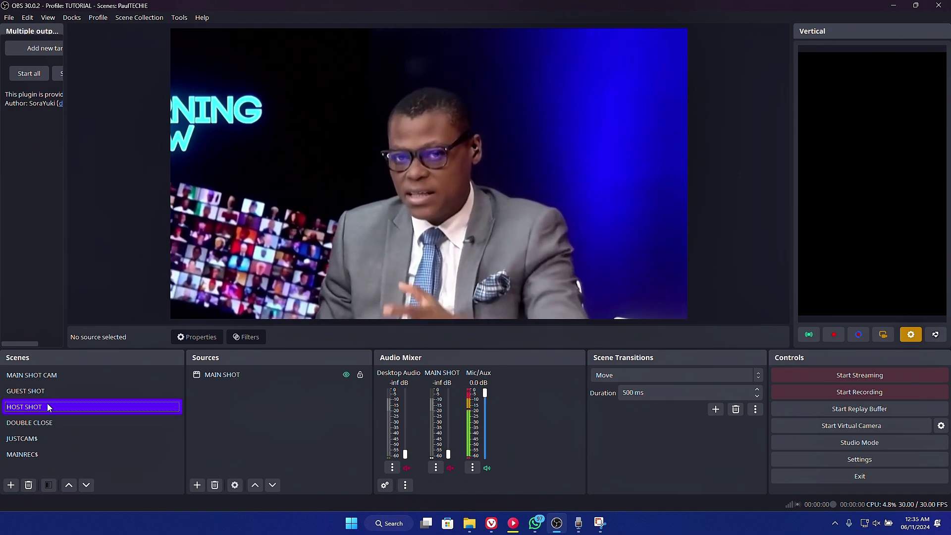
click(48, 421)
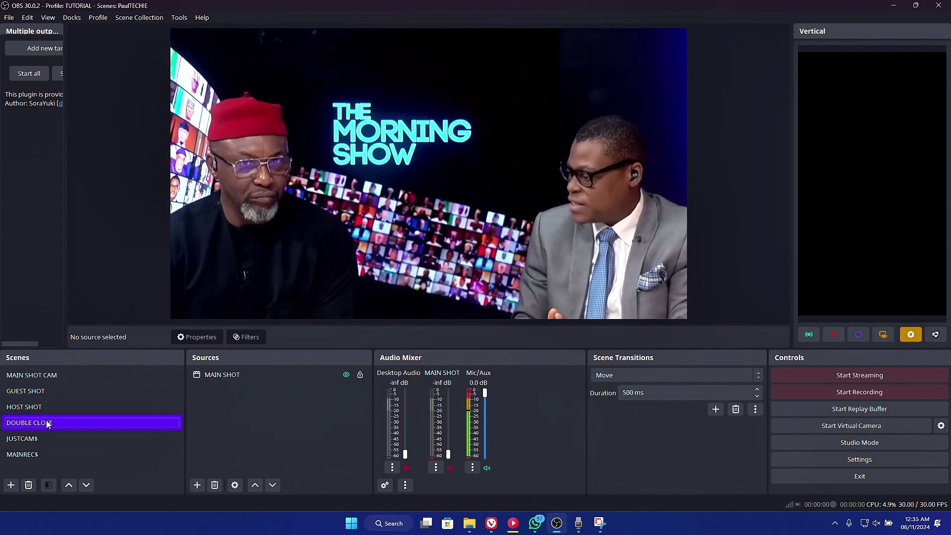
click(29, 375)
Set the scene transition duration to 2000 ms and preview it through GUEST SHOT, HOST SHOT and DOUBLE CLOSE.
click(617, 392)
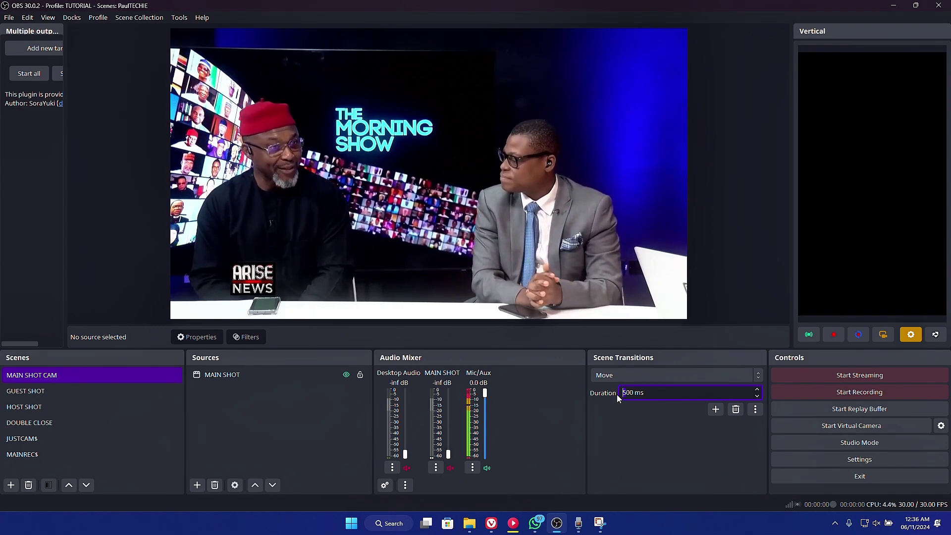
key(Delete)
text(20)
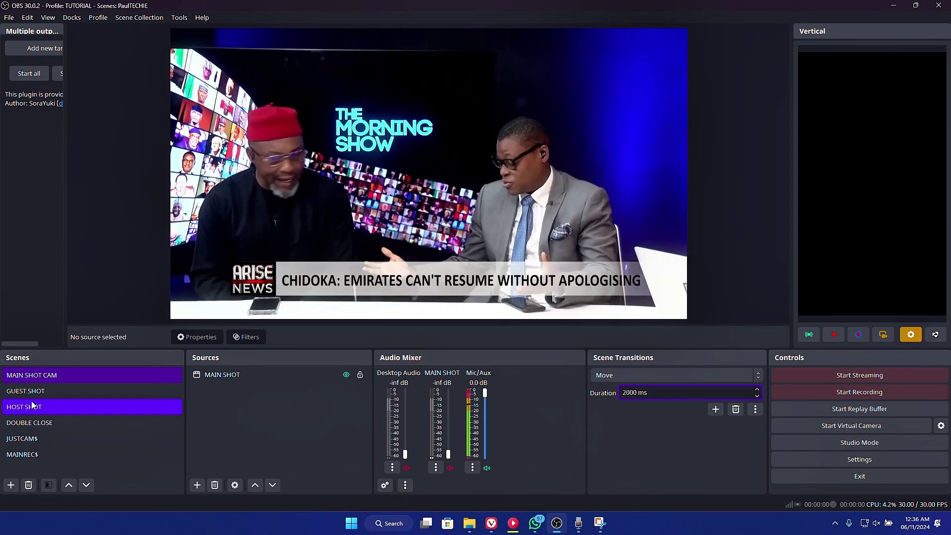
click(32, 395)
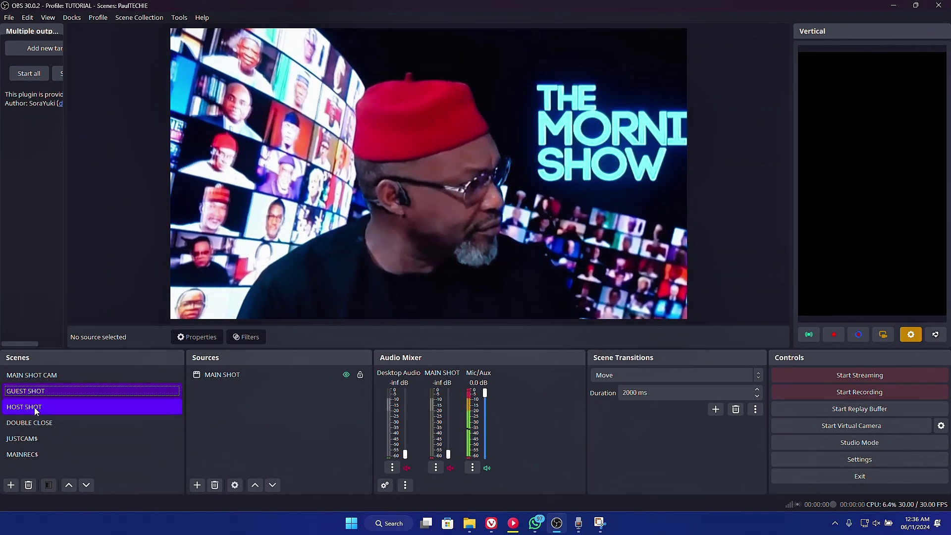
click(33, 407)
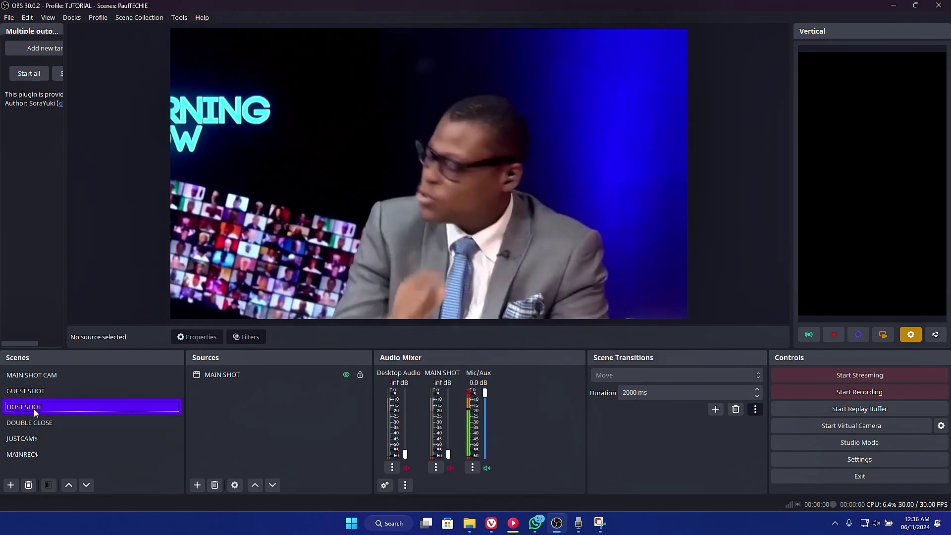
click(31, 425)
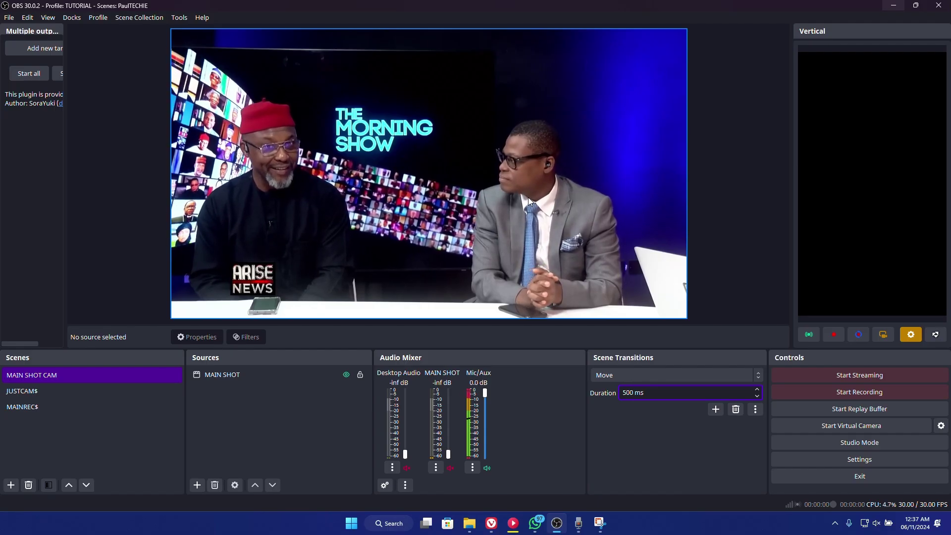
Extract the move-transition-3.0.0-windows archive in Pictures into a folder of the same name.
click(491, 523)
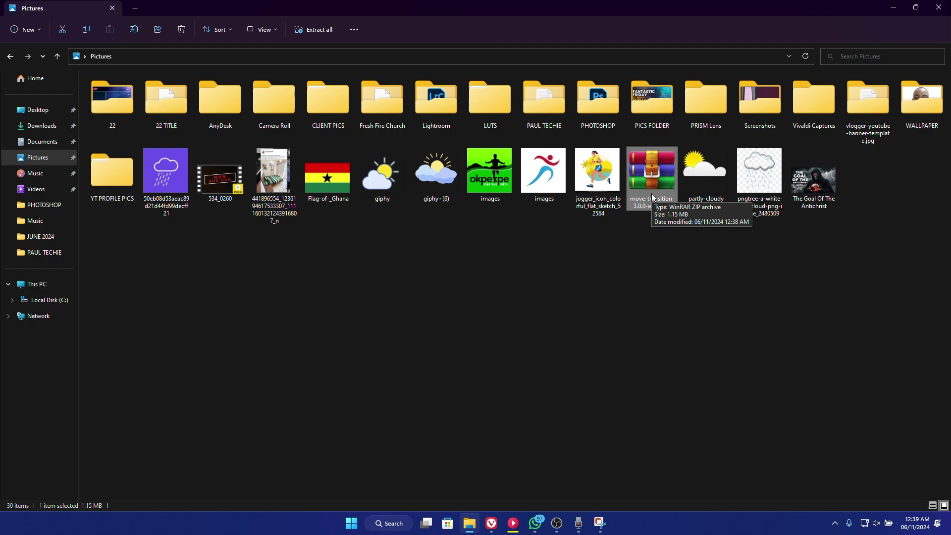
right_click(647, 185)
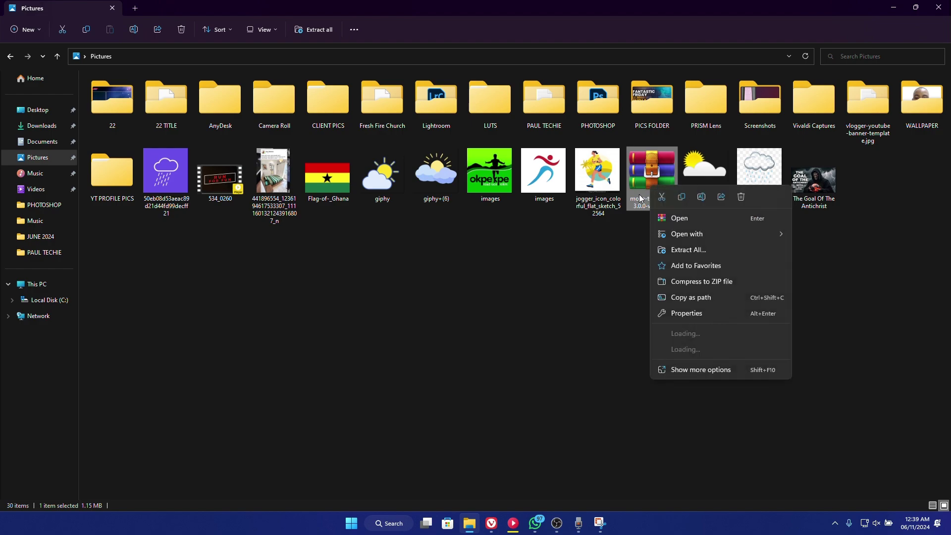
mouse_move(704, 335)
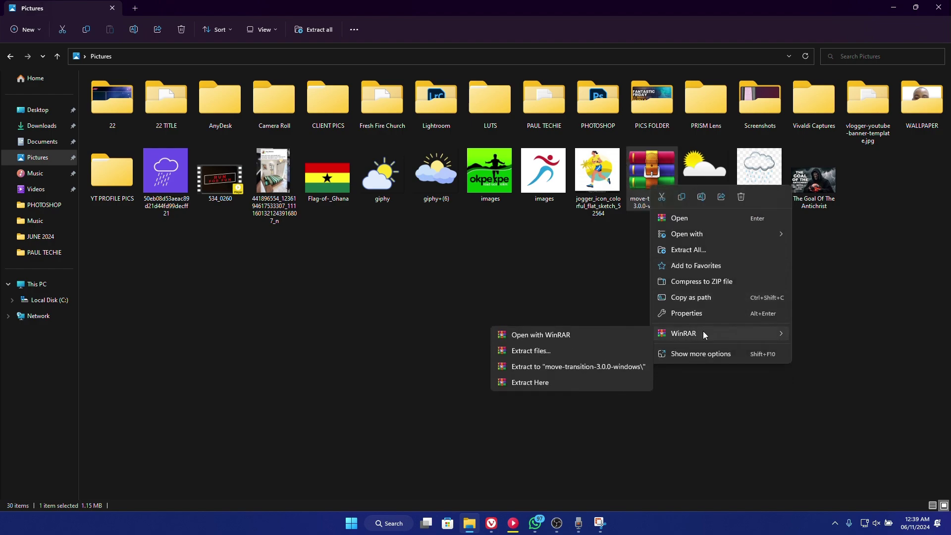
click(555, 367)
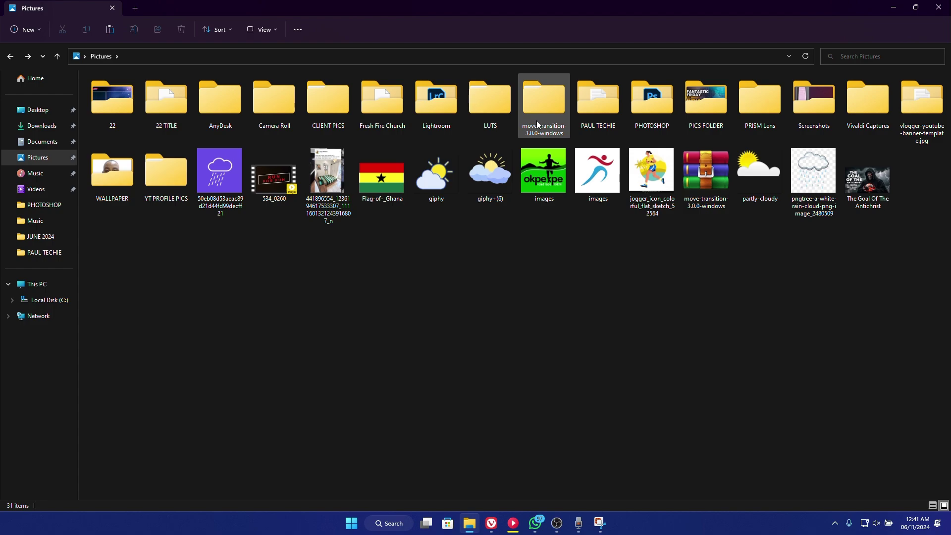
Copy the data and obs-plugins folders from the extracted move-transition-3.0.0-windows folder.
double_click(538, 125)
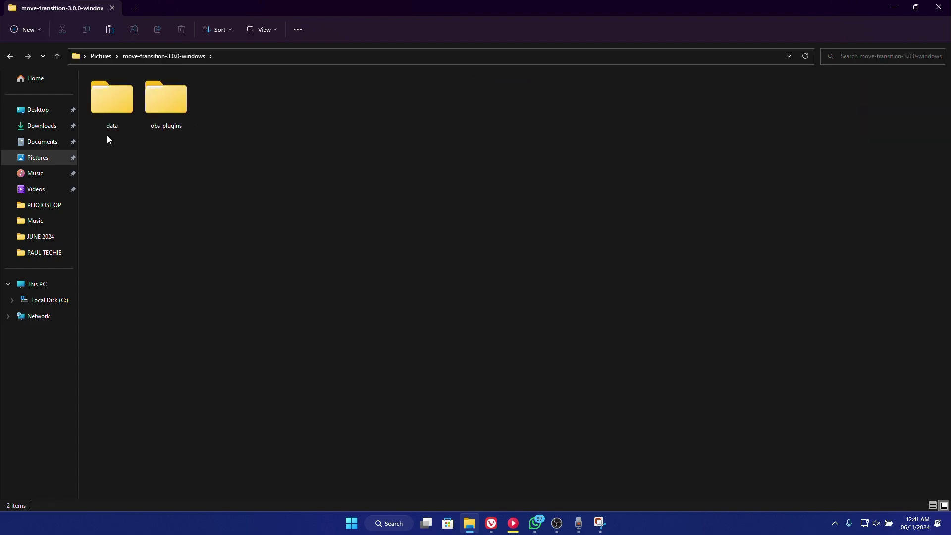
drag(303, 128, 102, 118)
right_click(102, 118)
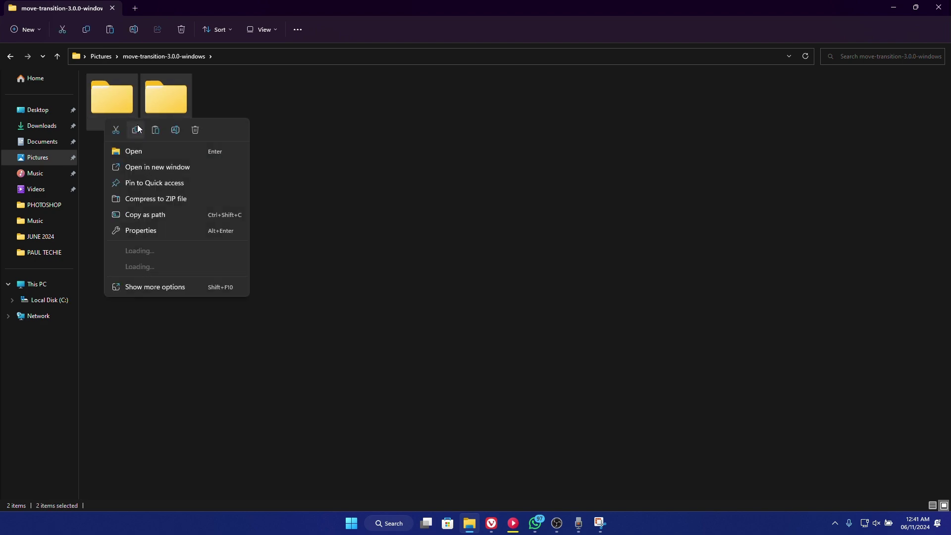
click(136, 130)
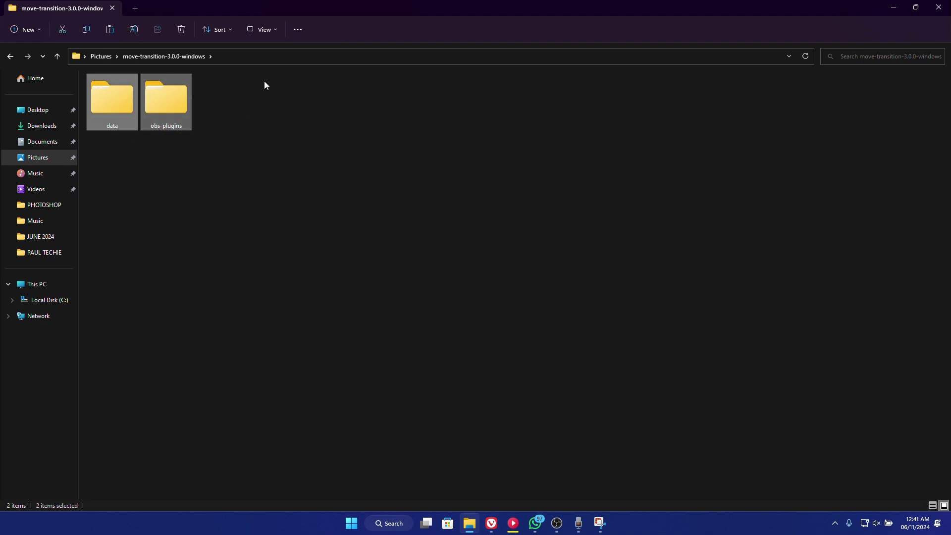
Open the obs-studio folder inside Program Files on Local Disk (C:) in a new File Explorer tab.
click(134, 10)
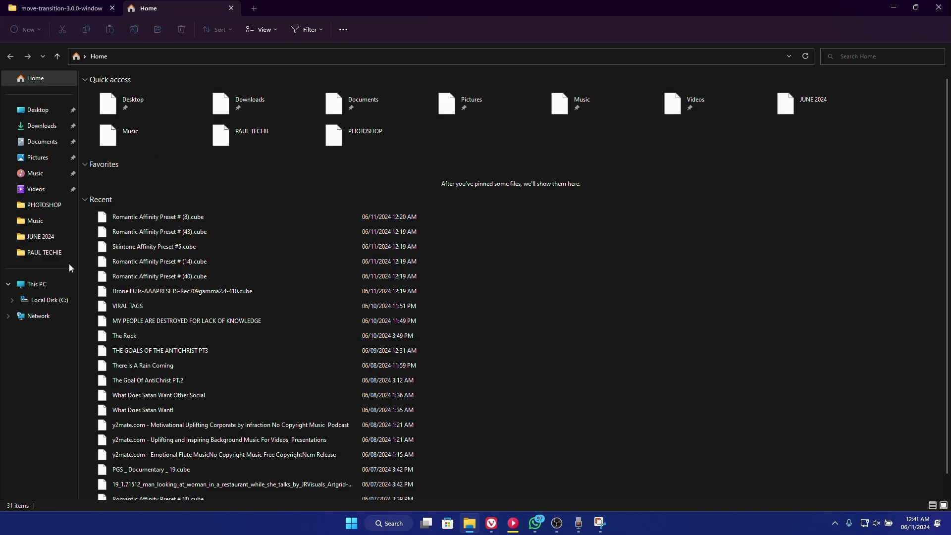
click(45, 290)
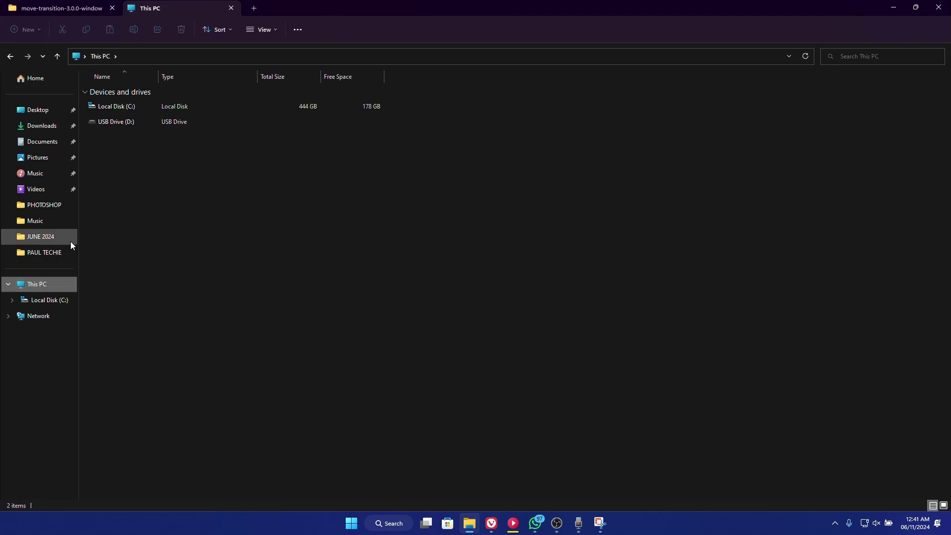
double_click(135, 108)
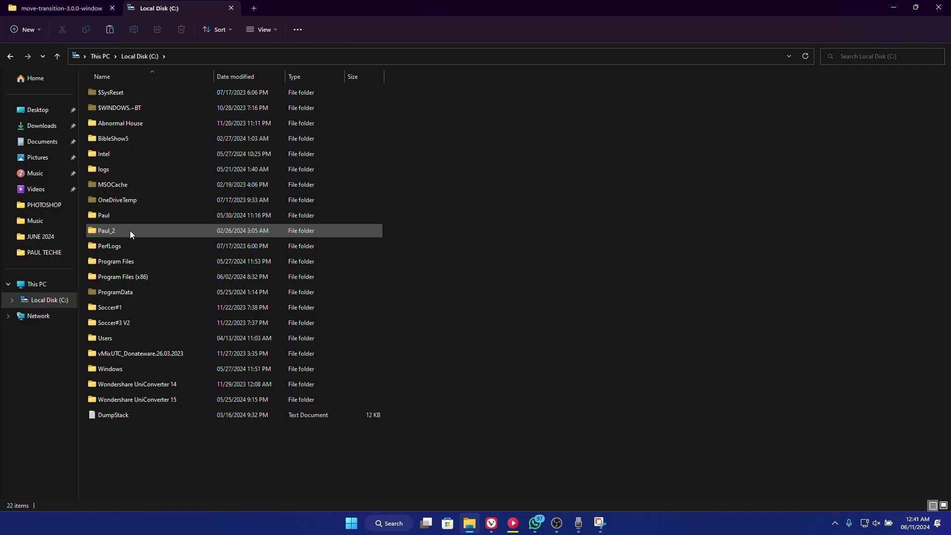
double_click(129, 261)
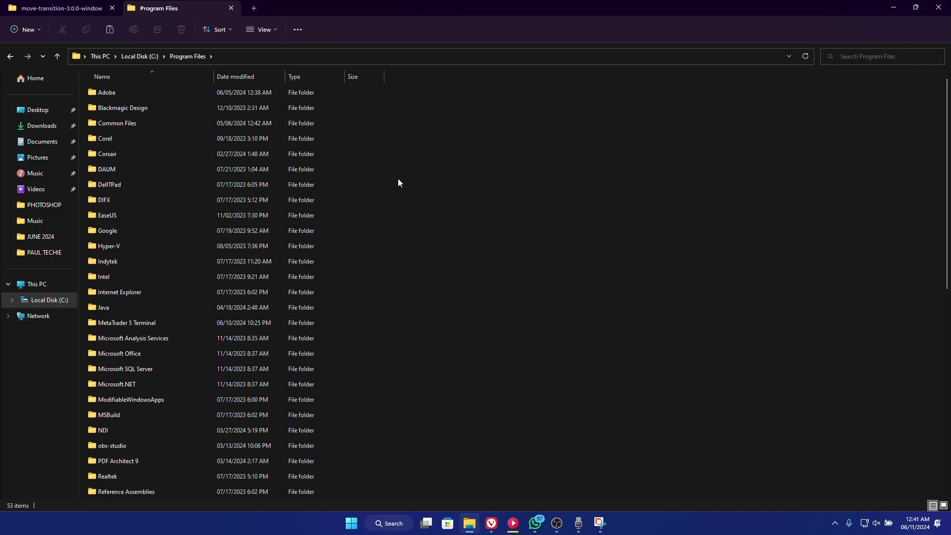
scroll(140, 346, down, 3)
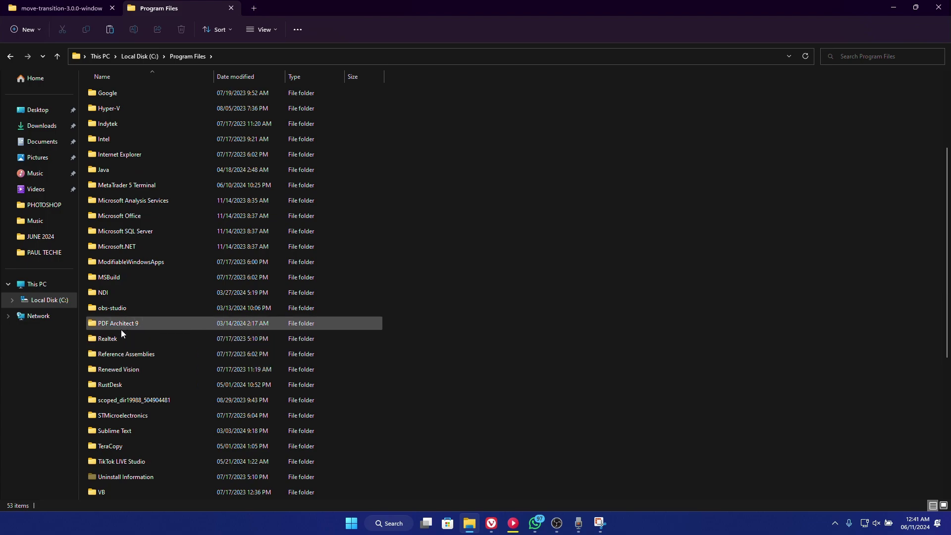
double_click(117, 309)
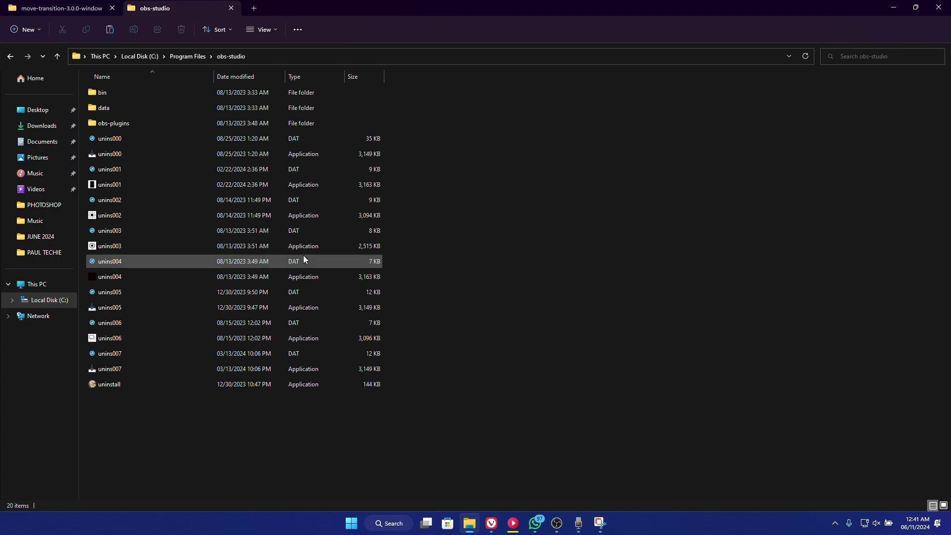
Paste the copied plugin folders into obs-studio, replacing the files in the destination and granting administrator permission for all items.
right_click(610, 140)
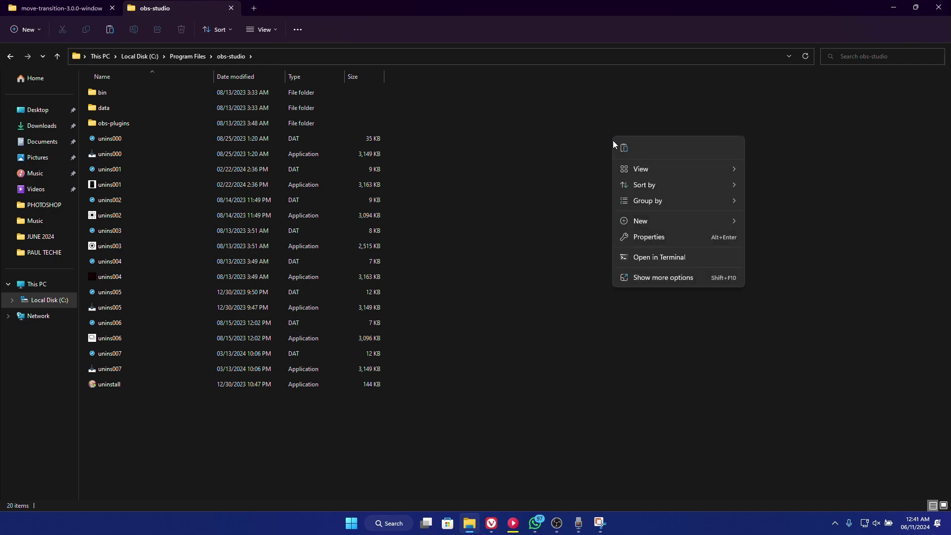
click(616, 150)
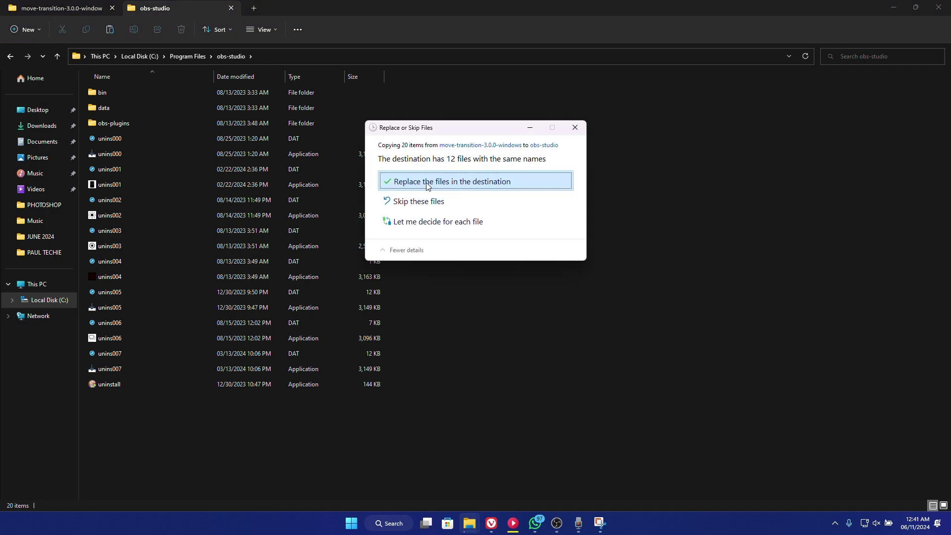
click(488, 181)
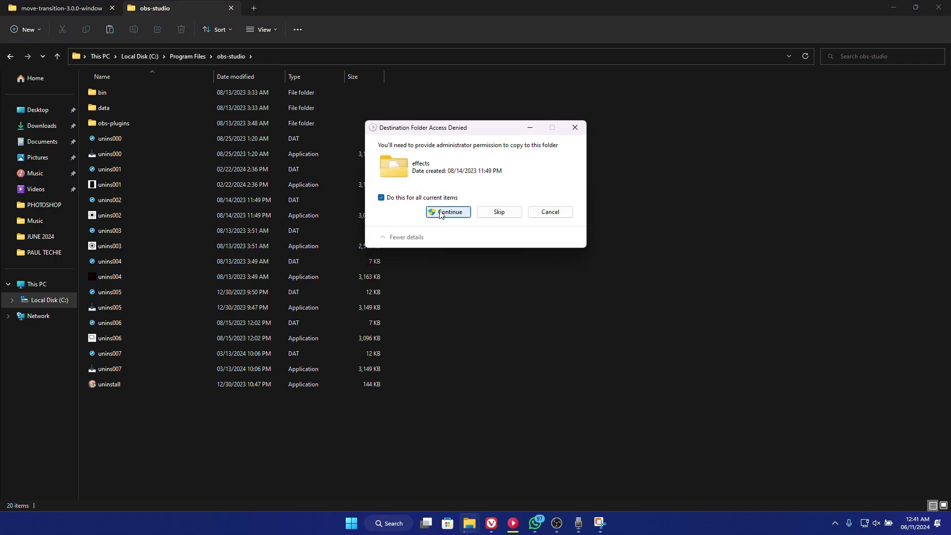
click(441, 213)
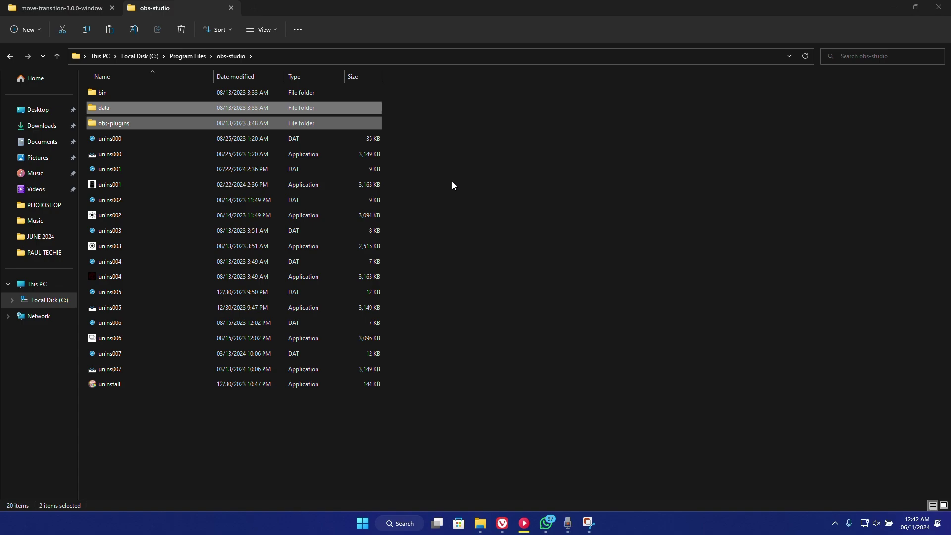
click(473, 173)
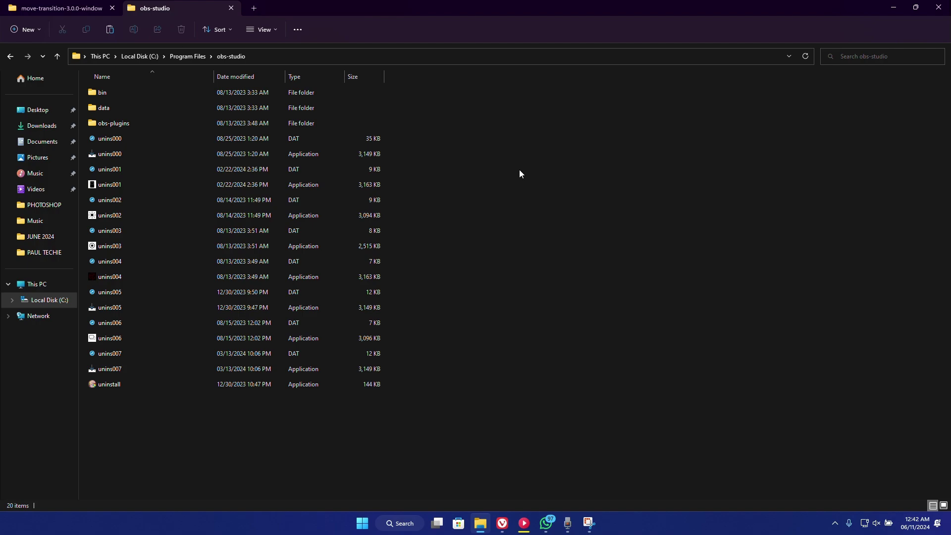
Close File Explorer and select Move as the scene transition in OBS.
click(933, 11)
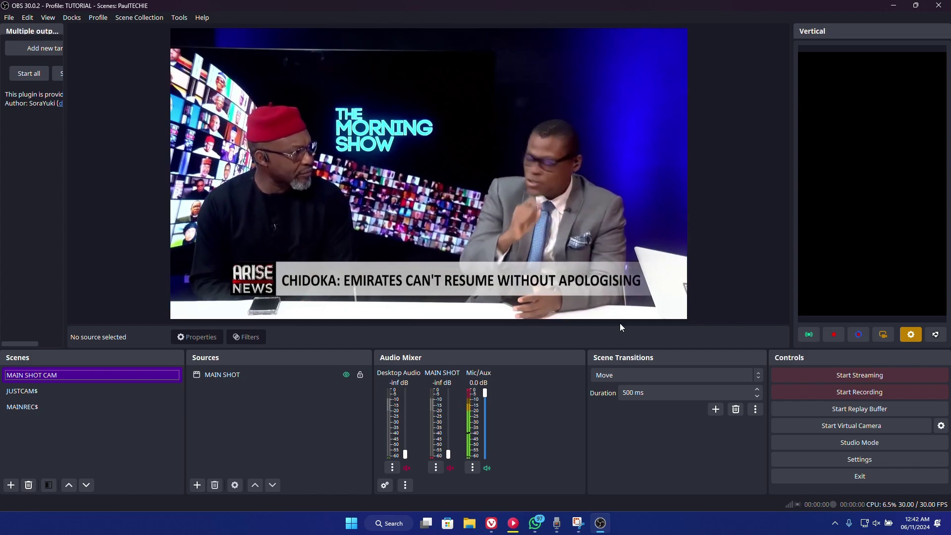
click(624, 375)
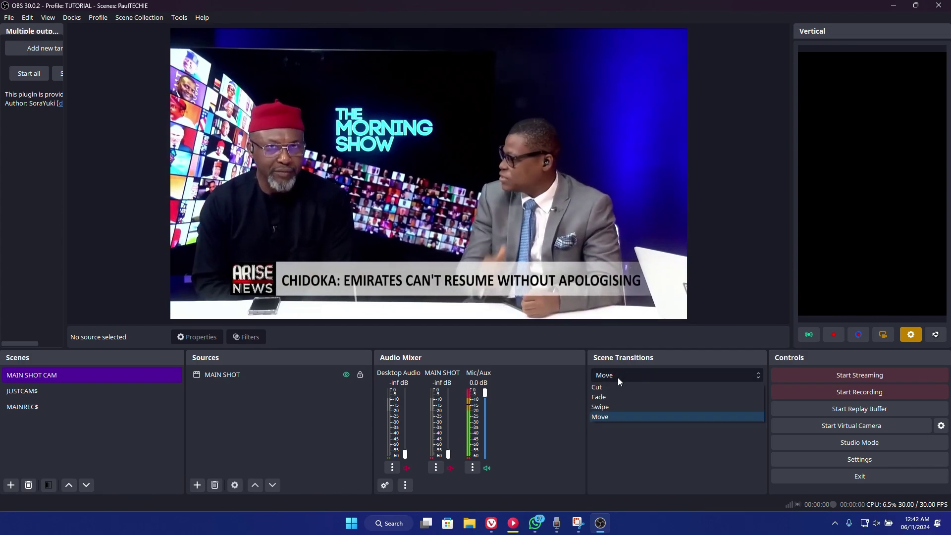
click(600, 416)
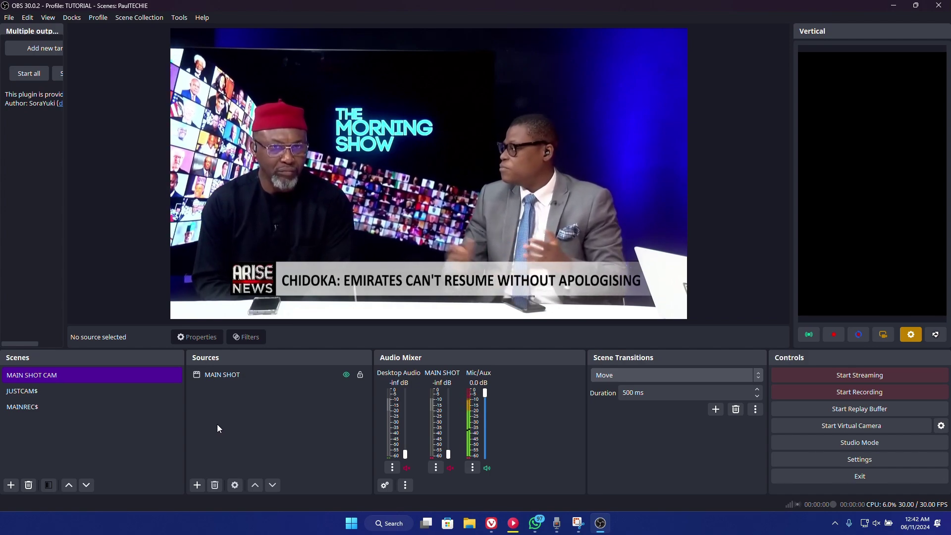
click(197, 484)
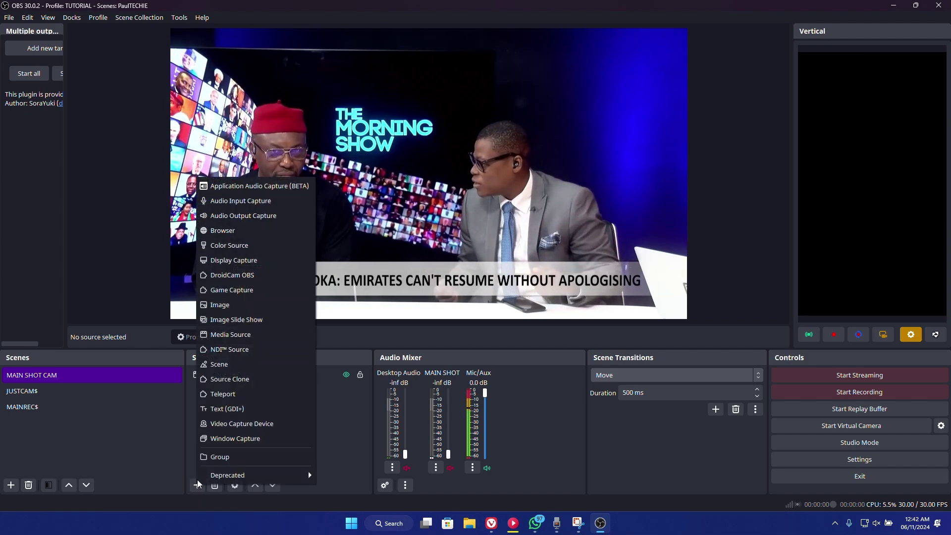
click(239, 423)
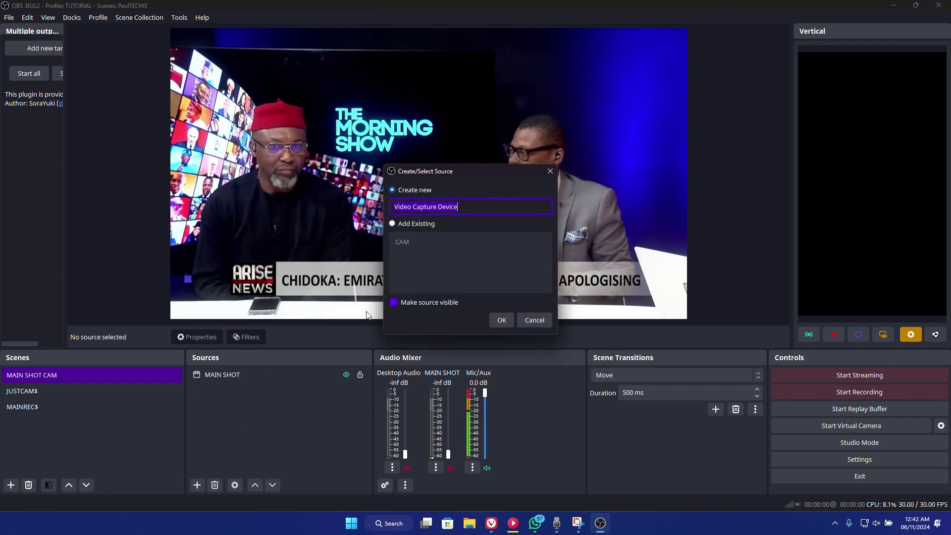
click(501, 320)
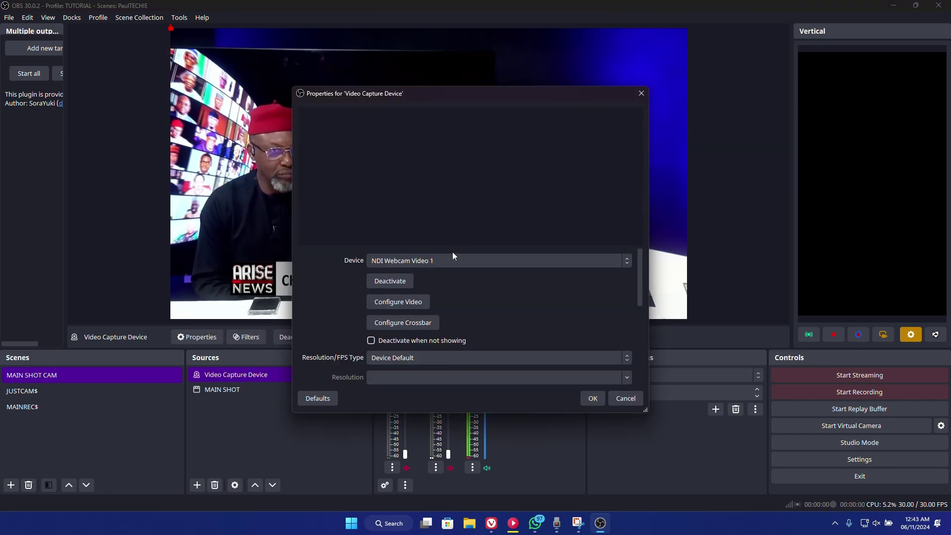
key(Escape)
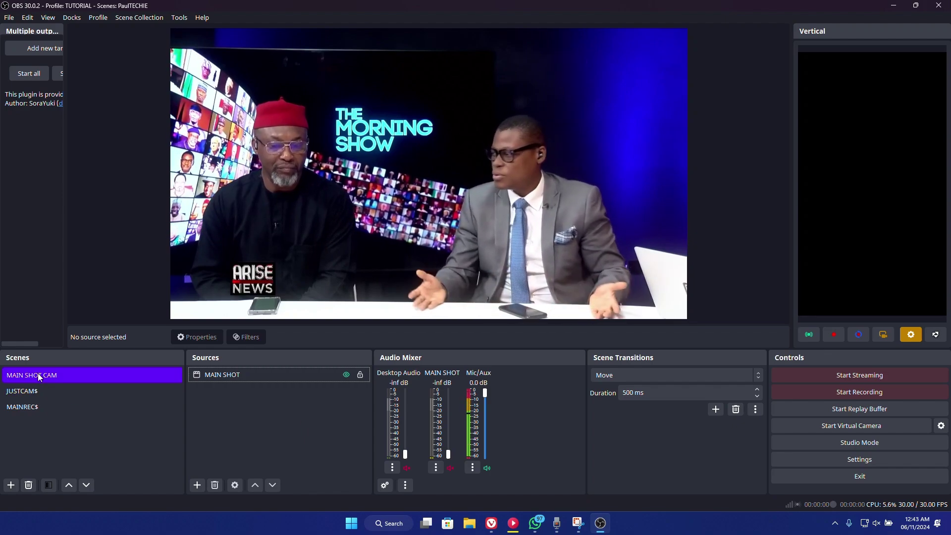
Add a new scene named GUEST CAM.
click(11, 486)
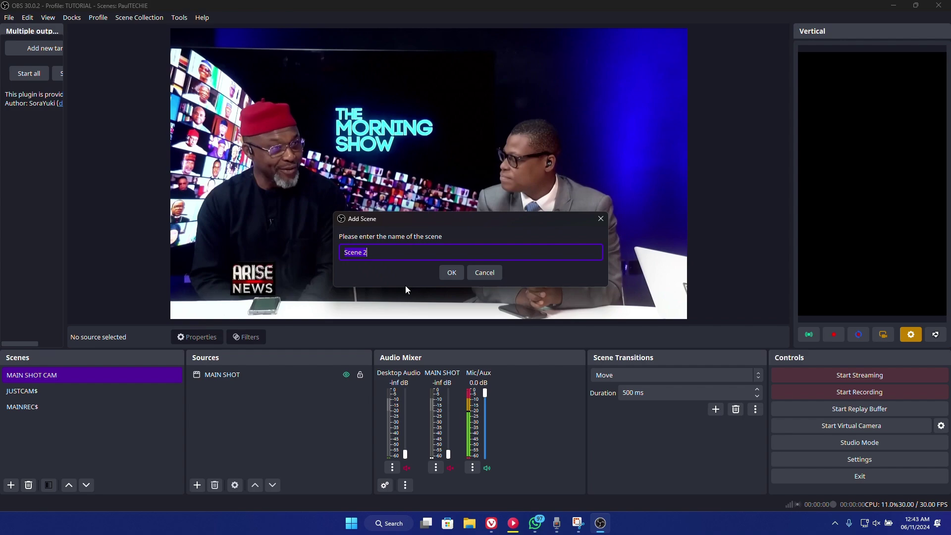
text(GUEST SHOT)
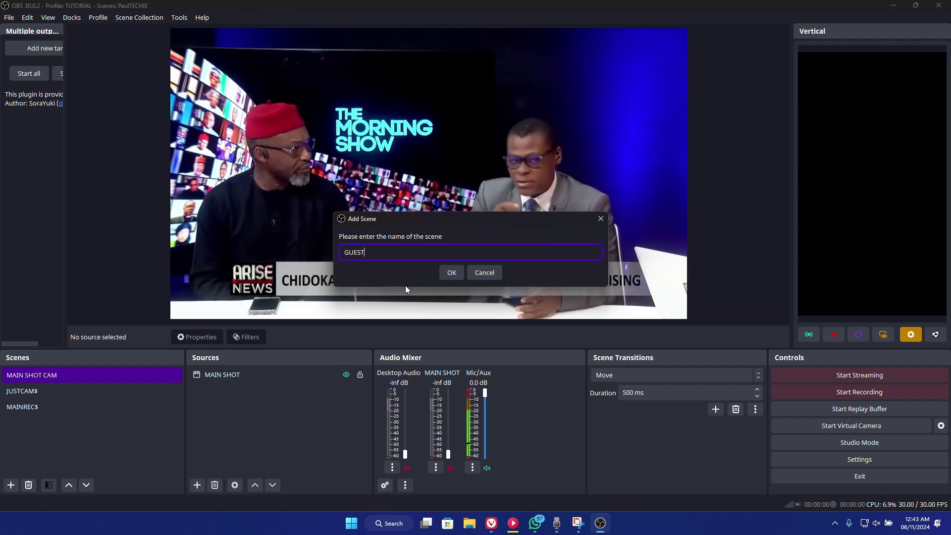
key(BackSpace)
key(BackSpace)
key(BackSpace)
key(BackSpace)
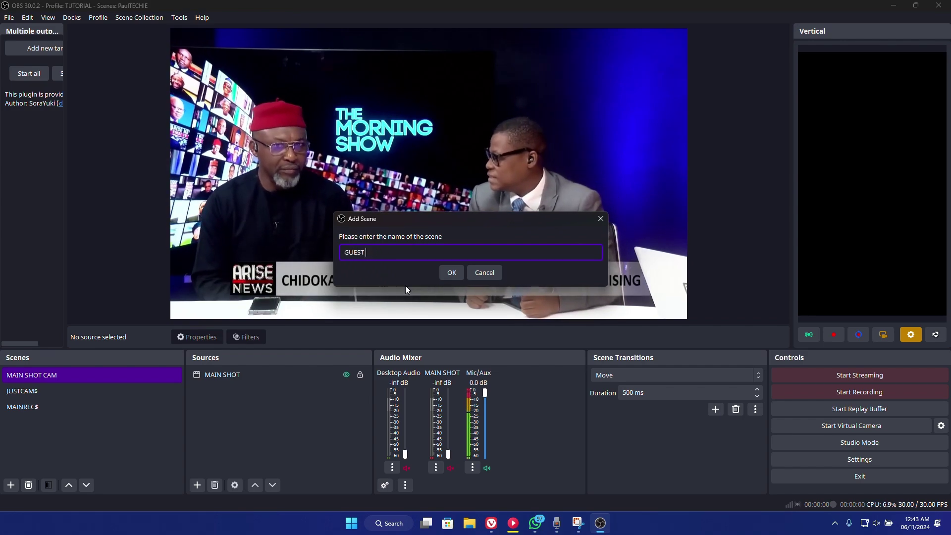
text(VAM)
key(BackSpace)
key(BackSpace)
key(BackSpace)
text(CAM)
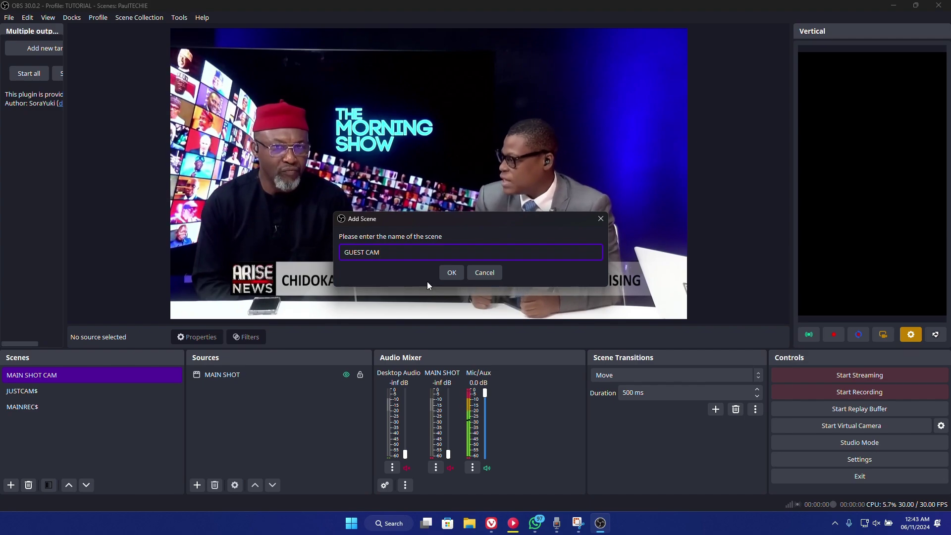
click(451, 273)
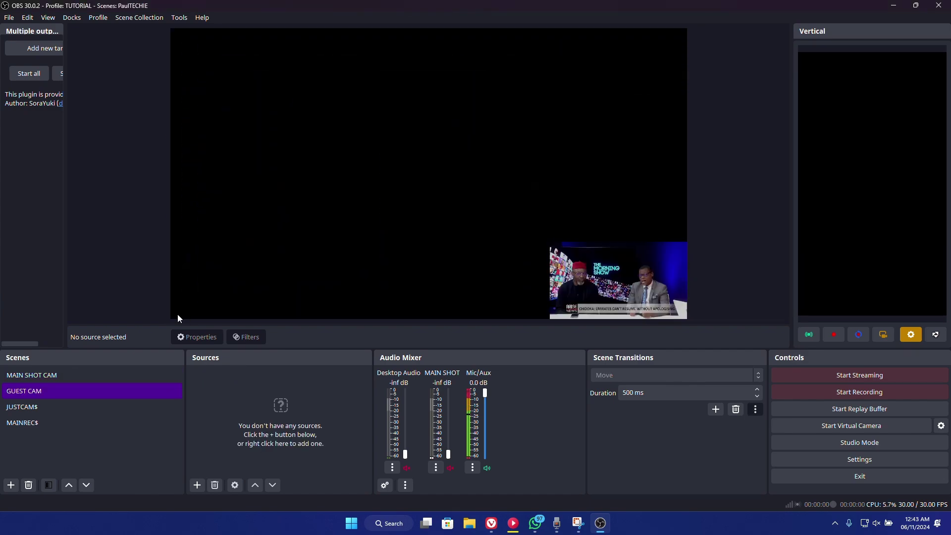
Add a scene named HOST CAM directly after MAIN SHOT CAM.
click(79, 375)
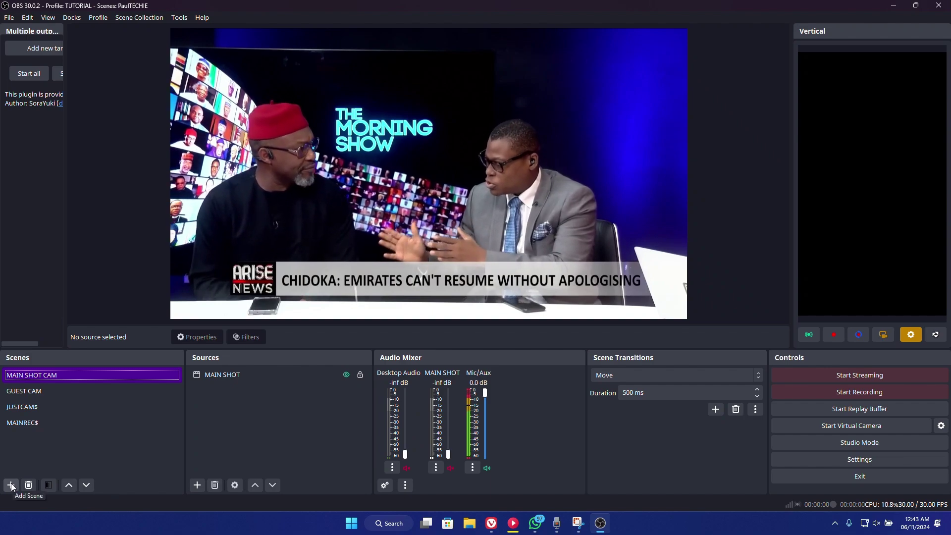
click(11, 485)
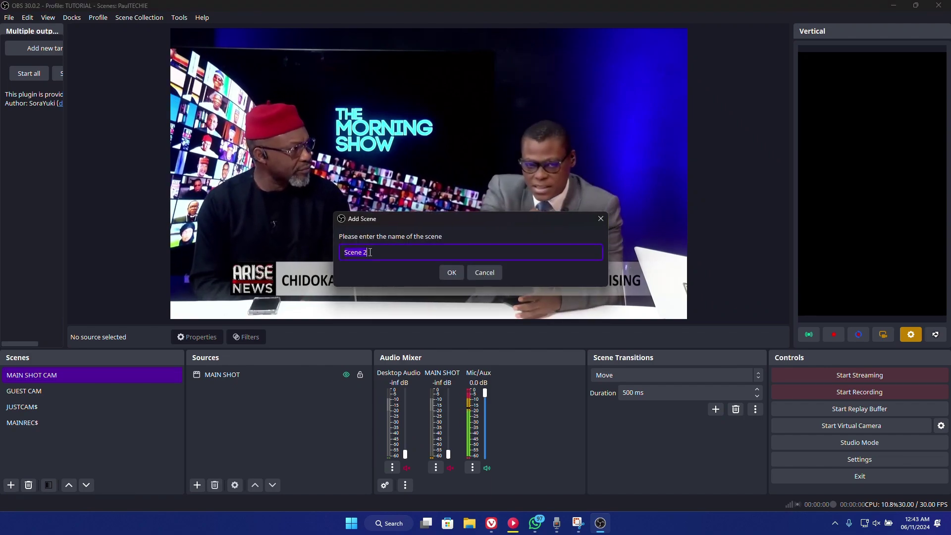
text(HOST CAM)
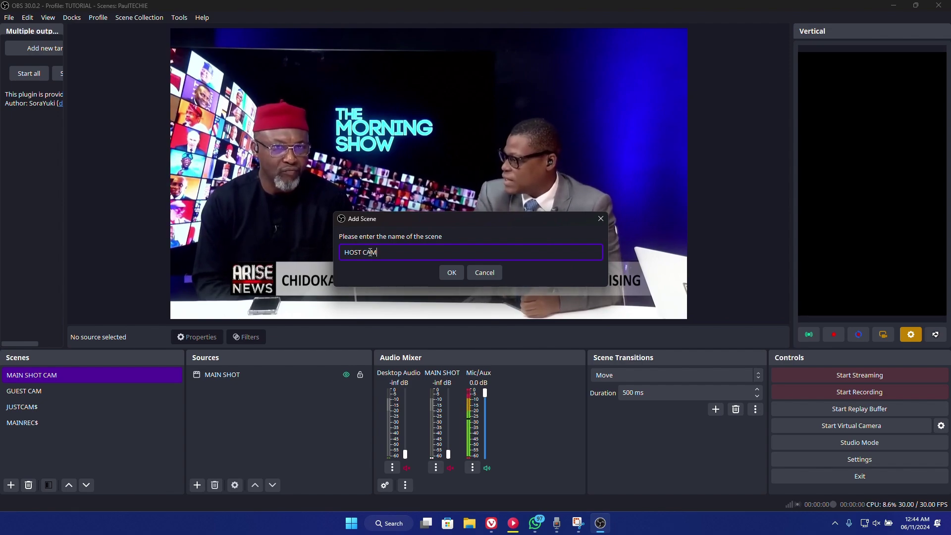
click(451, 272)
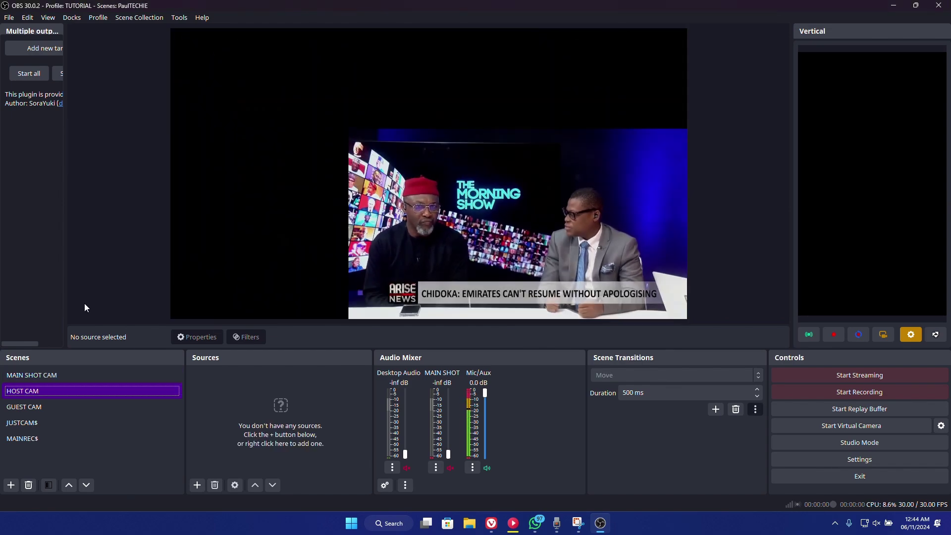
Add a scene named HOST AND GUEST CLOSE directly after MAIN SHOT CAM, then return to MAIN SHOT CAM.
click(51, 374)
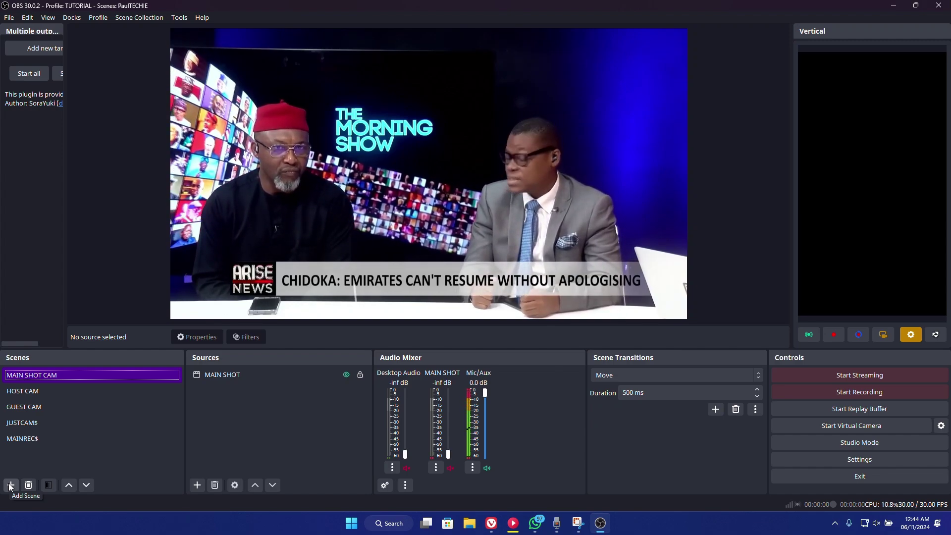
click(10, 486)
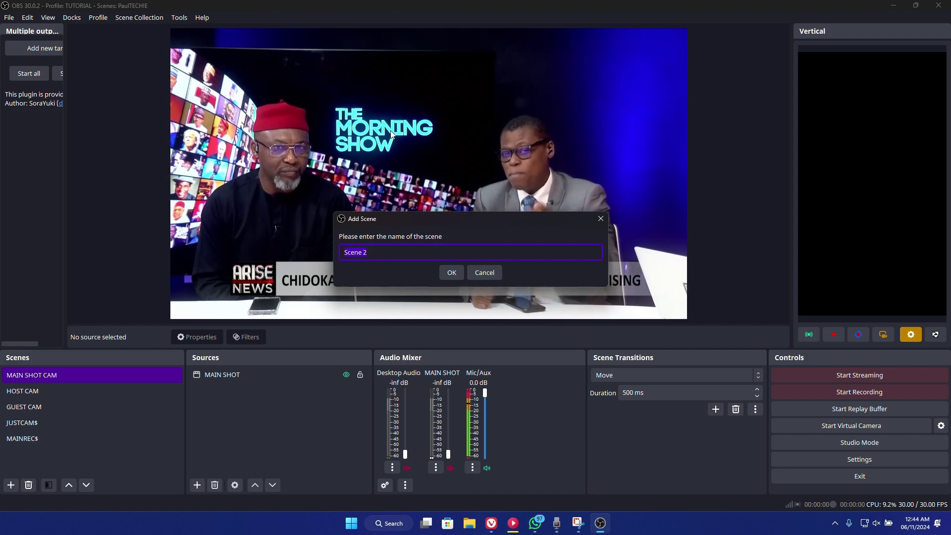
text(HOST AND GUEST)
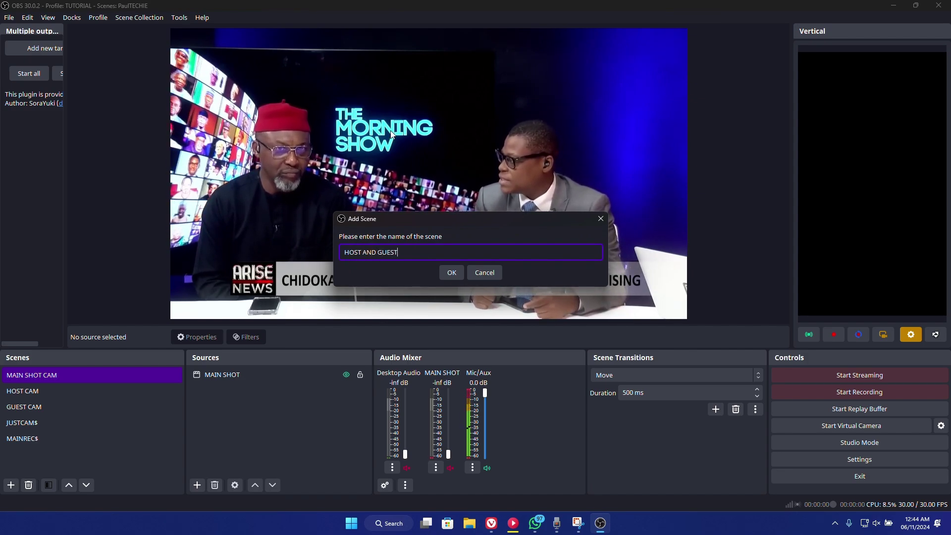
text( CLOSE)
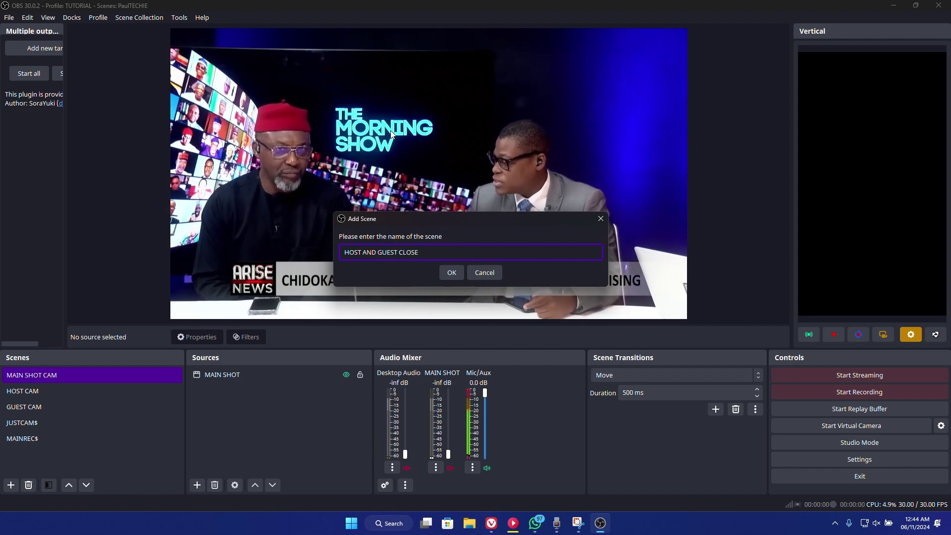
text( UP)
key(BackSpace)
key(BackSpace)
key(BackSpace)
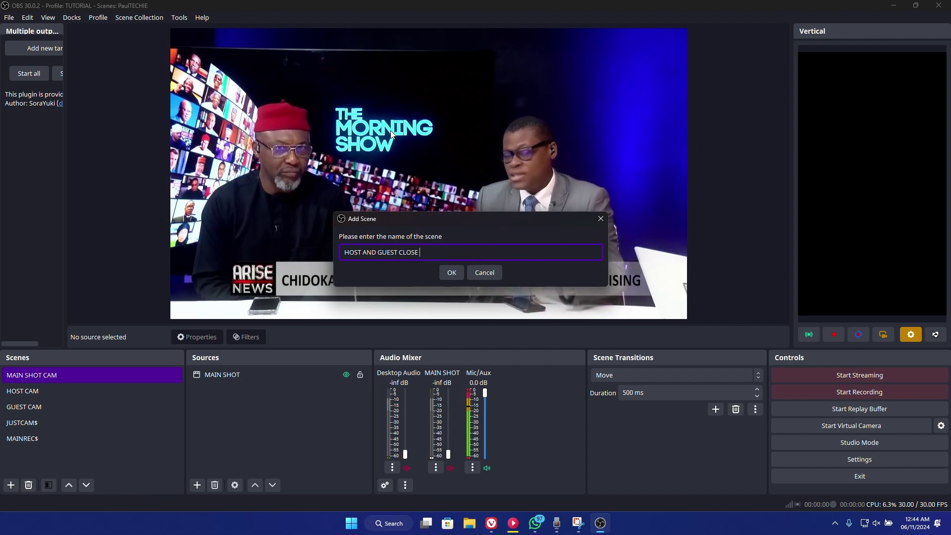
click(452, 272)
click(73, 374)
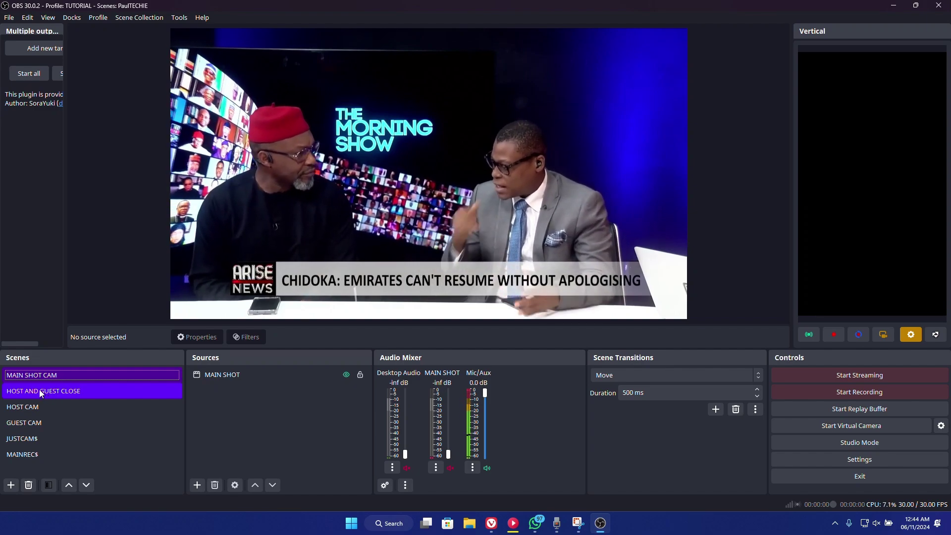
Reorder the scenes so GUEST CAM and HOST CAM follow MAIN SHOT CAM, ahead of HOST AND GUEST CLOSE.
click(25, 422)
drag(26, 421, 29, 384)
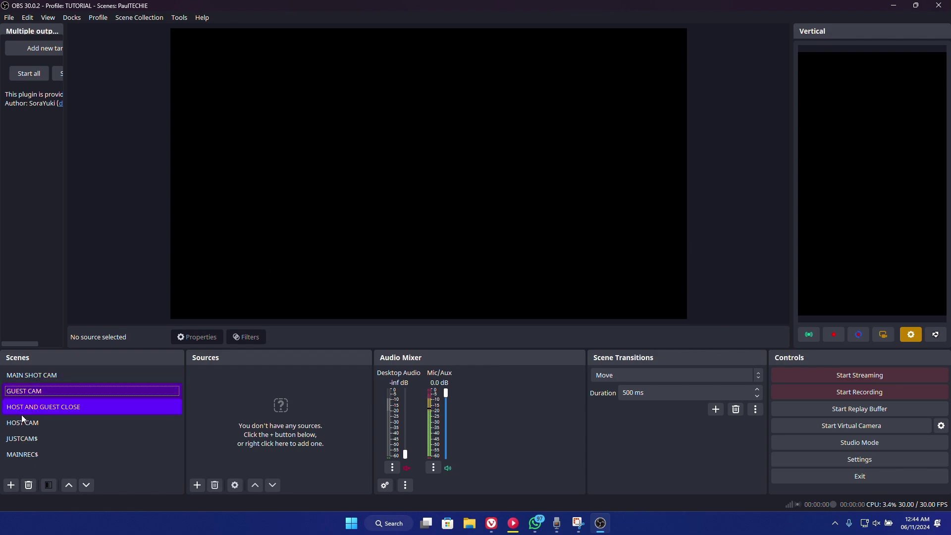
drag(19, 430, 24, 401)
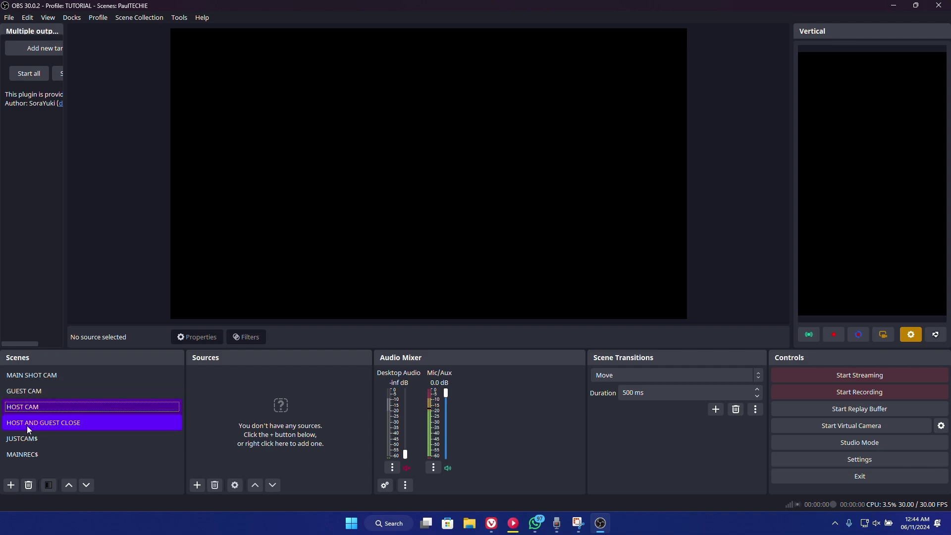
click(27, 426)
Copy the MAIN SHOT source from the MAIN SHOT CAM scene and paste it into GUEST CAM.
click(38, 375)
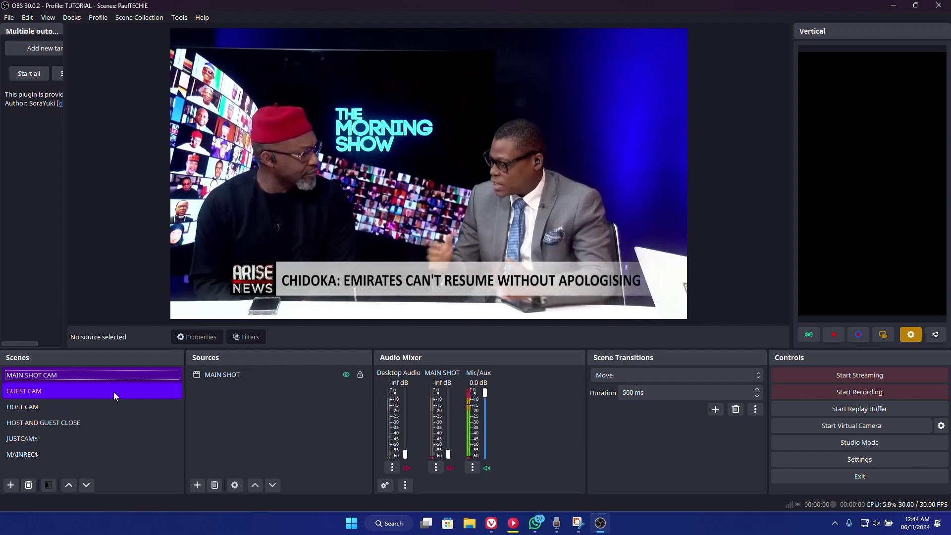
click(227, 374)
click(228, 374)
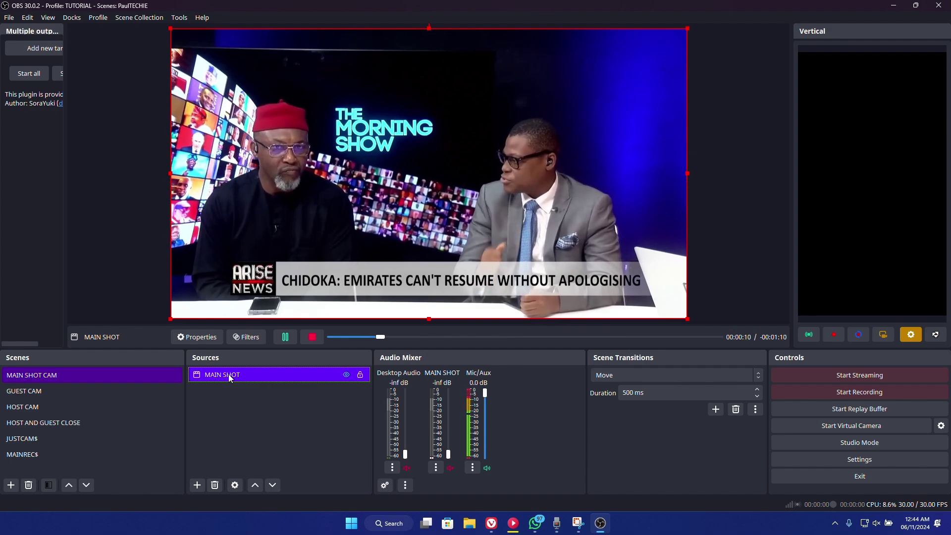
right_click(228, 374)
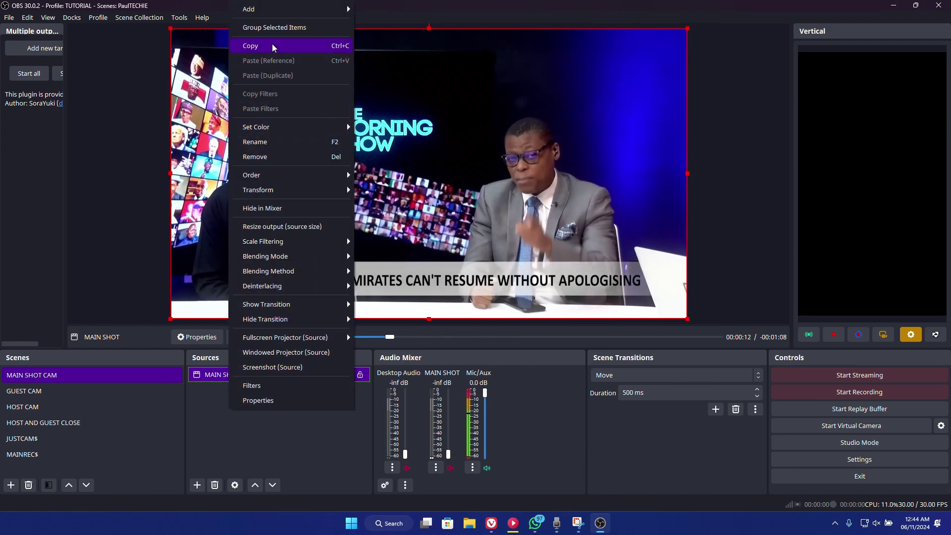
click(272, 45)
click(52, 396)
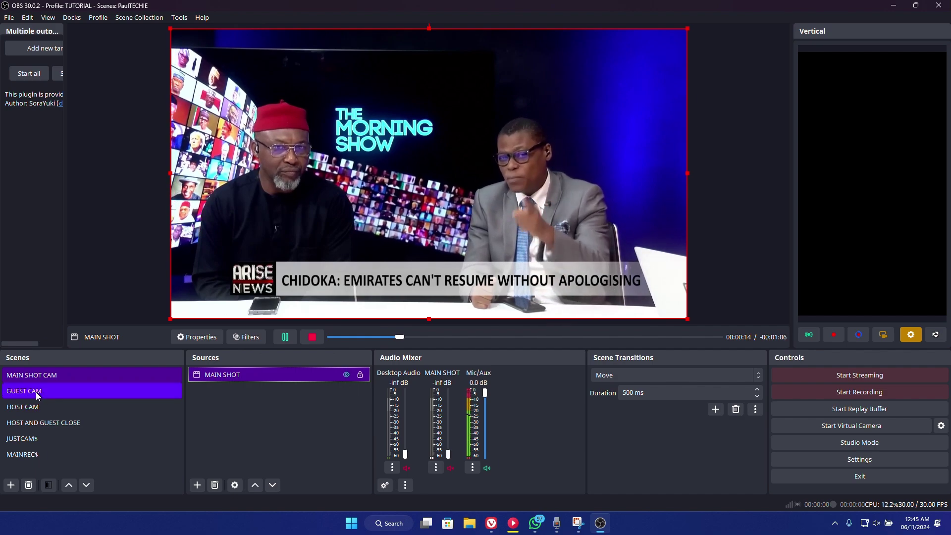
click(38, 396)
right_click(250, 392)
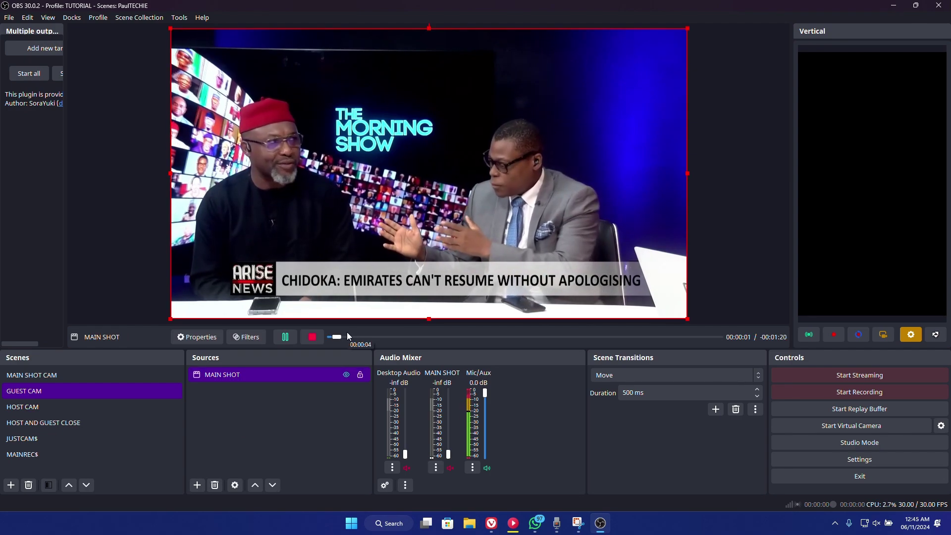
Crop the GUEST CAM source to the guest, cutting about 882 px off the right, 169 px off the bottom and a thin strip off the top.
drag(341, 337, 455, 336)
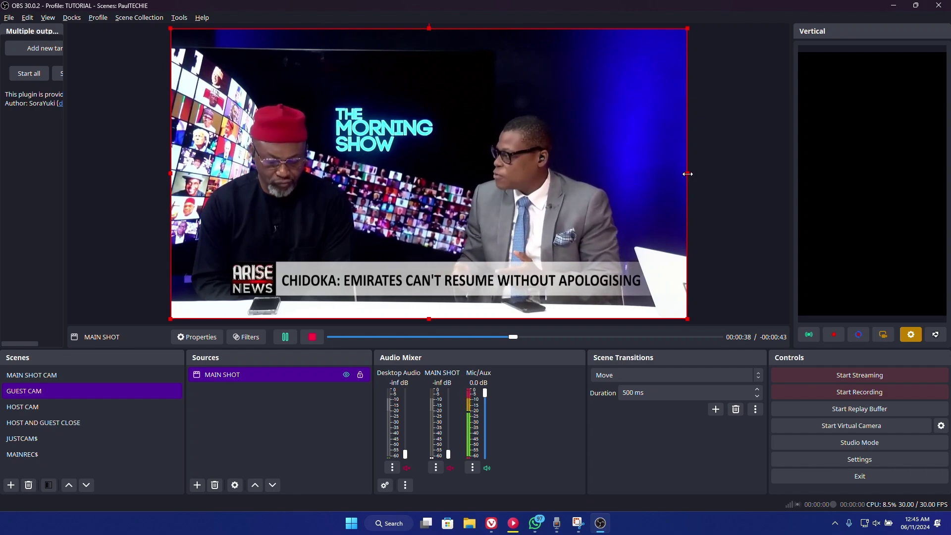
drag(687, 174, 450, 170)
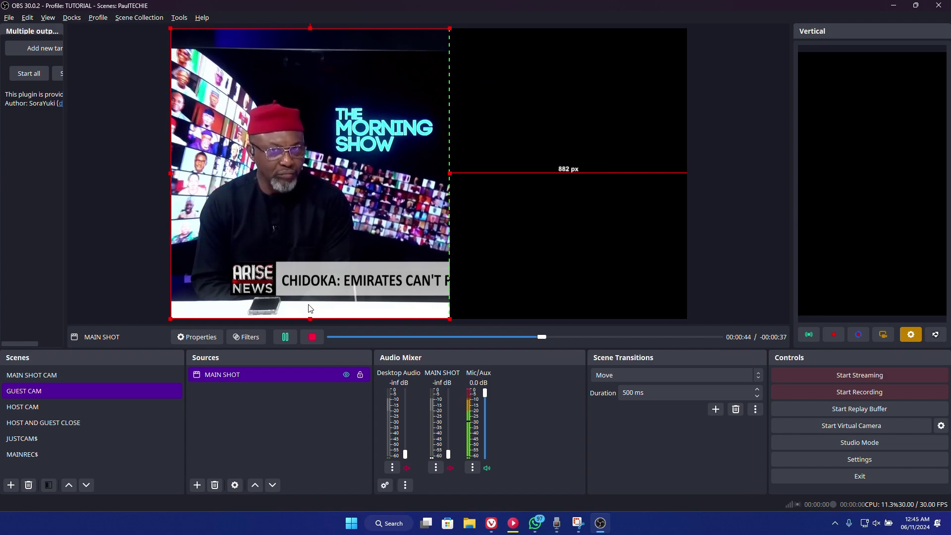
drag(309, 317, 304, 273)
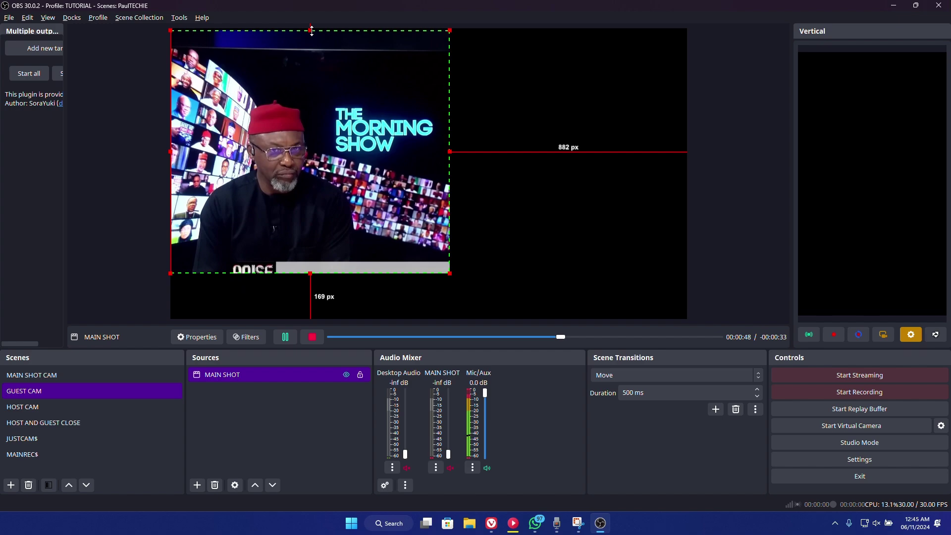
drag(308, 26, 311, 41)
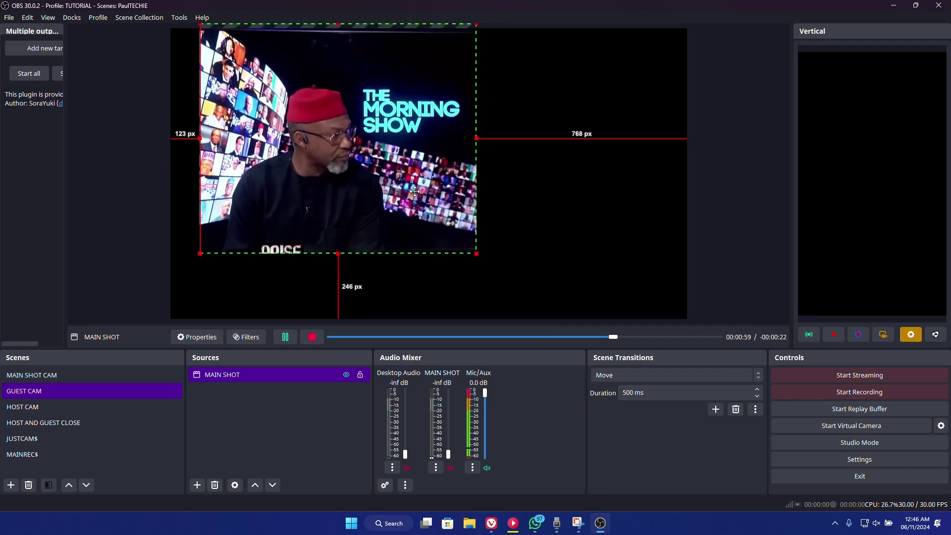
Reposition and enlarge the cropped guest shot until it fills the whole canvas, then deselect it.
drag(412, 197, 384, 195)
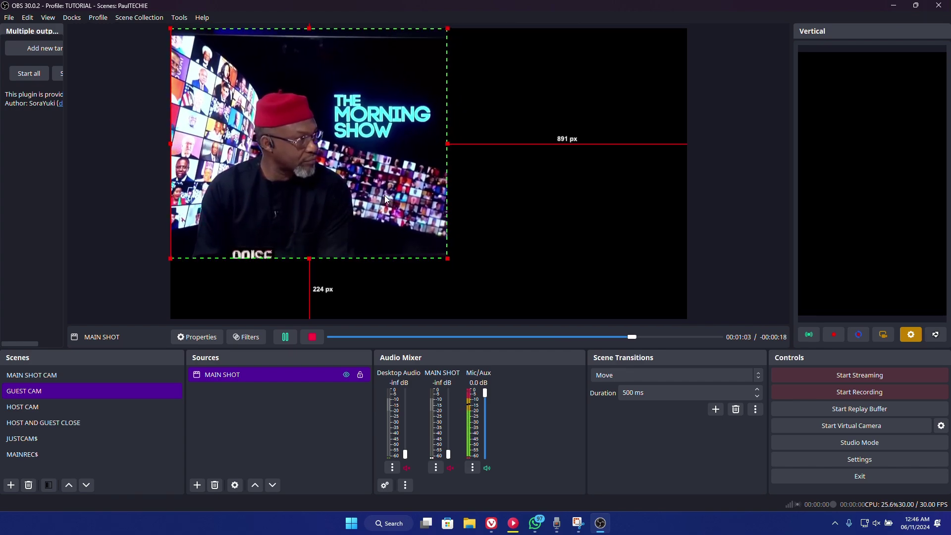
drag(448, 258, 462, 164)
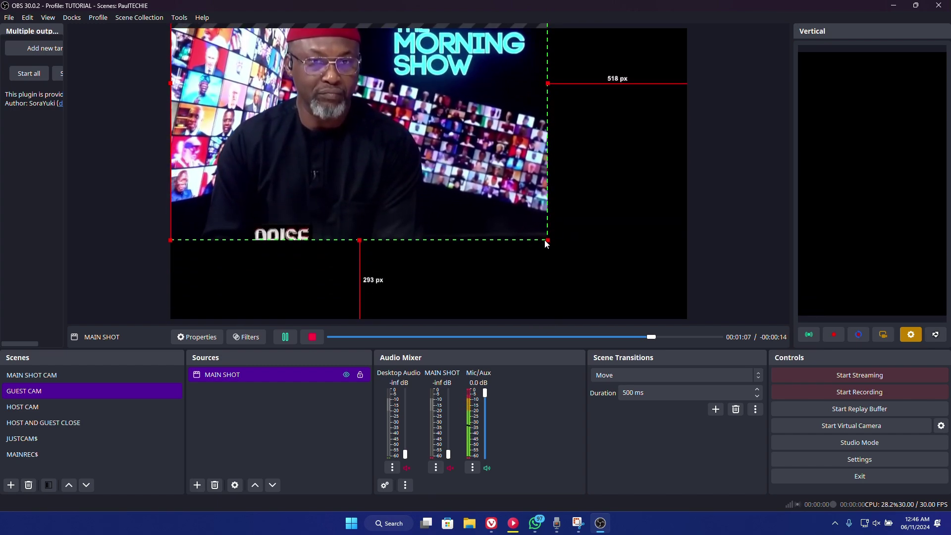
drag(548, 244, 700, 323)
drag(454, 165, 476, 165)
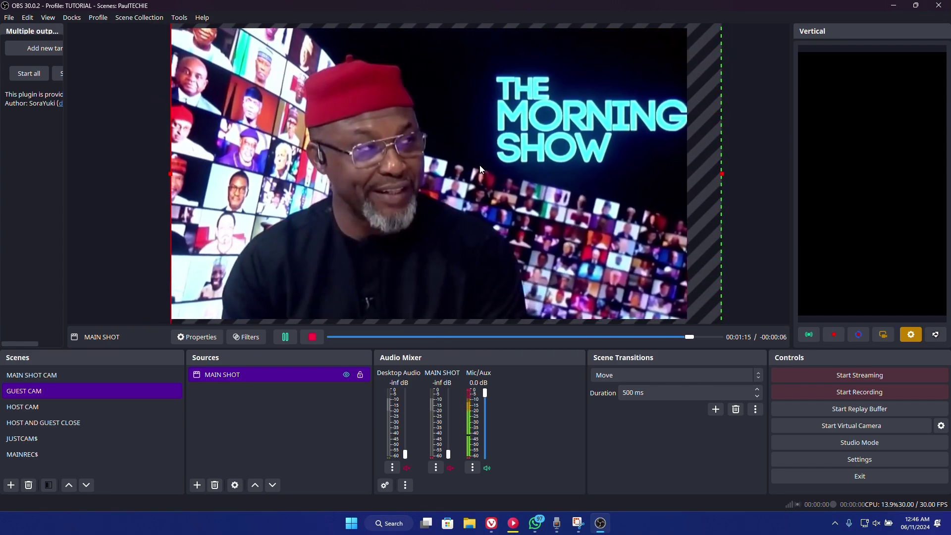
click(133, 174)
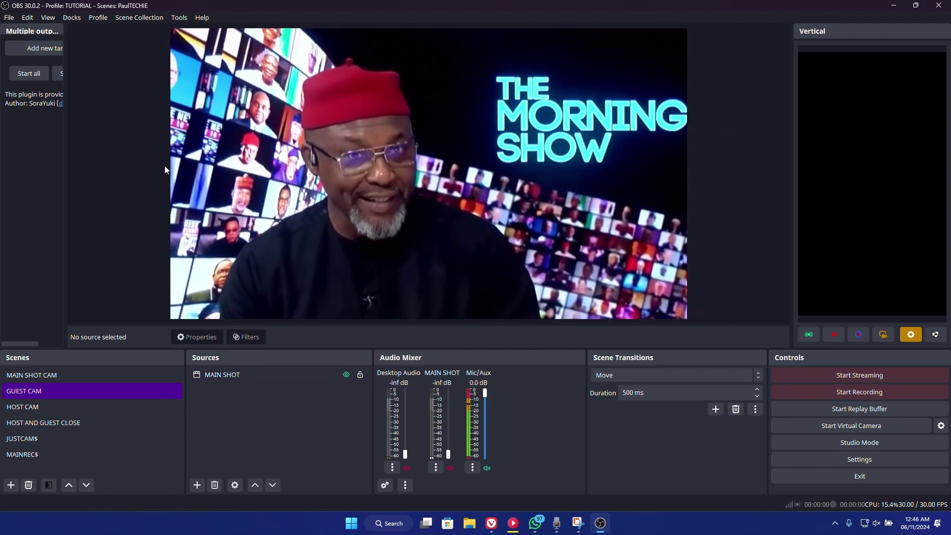
Add a Color Correction filter to the GUEST CAM scene with gamma 0.07, contrast 0.26, brightness 0.0027 and saturation about 0.49.
click(48, 485)
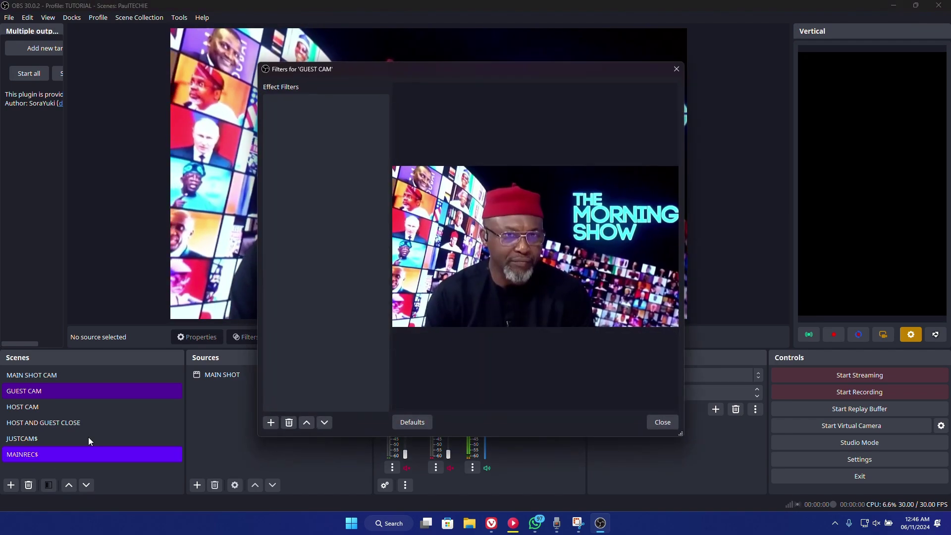
click(270, 423)
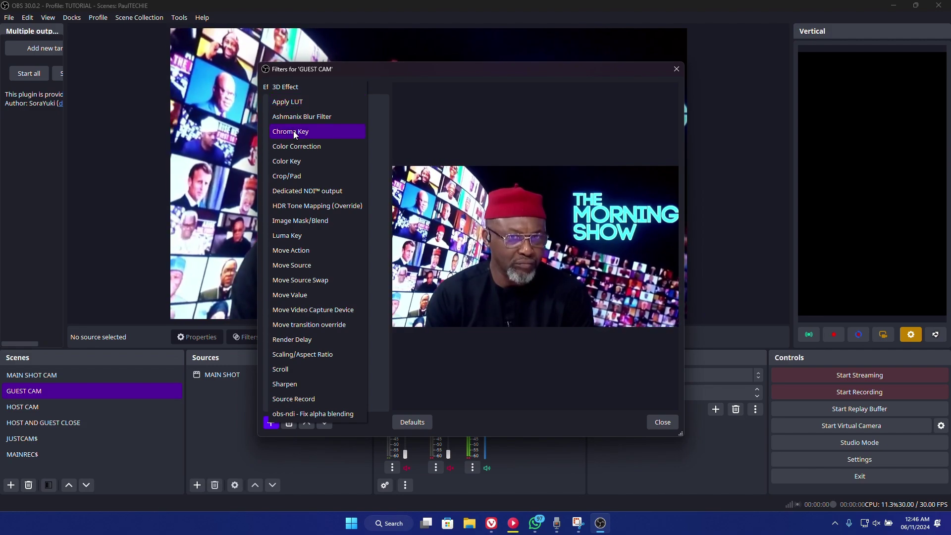
click(292, 146)
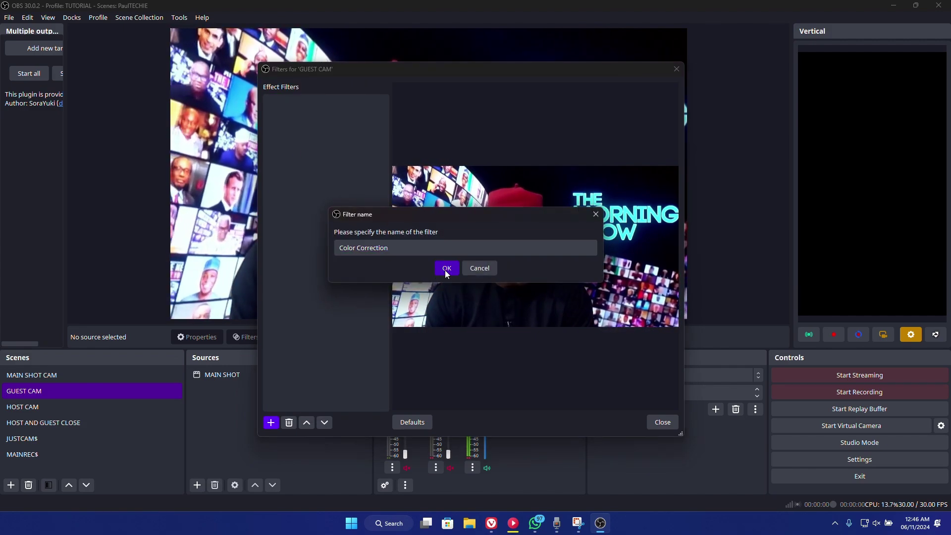
click(447, 268)
drag(541, 209, 538, 252)
click(543, 232)
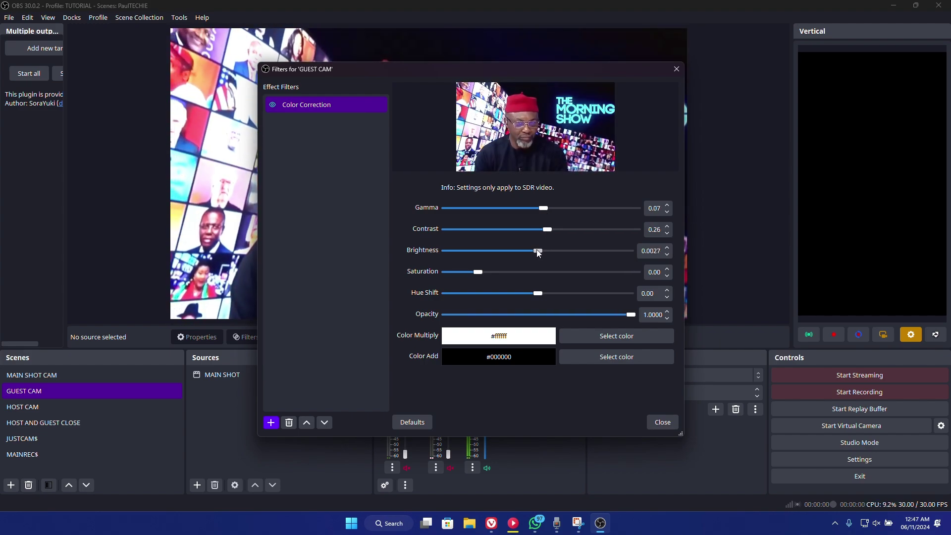
drag(477, 275, 490, 274)
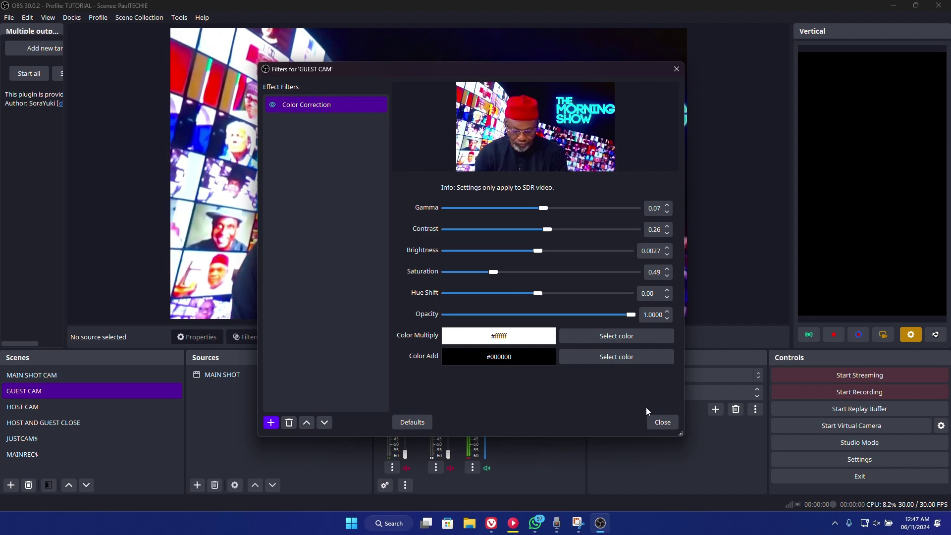
Refine the GUEST CAM Color Correction filter to gamma about 0.19, contrast 0.40, brightness -0.0085 and saturation 0.35.
click(657, 423)
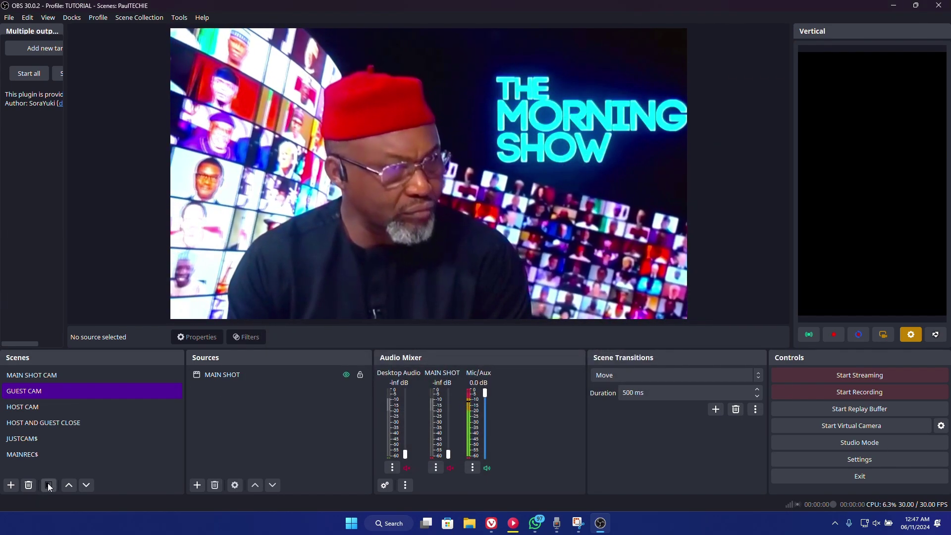
click(48, 485)
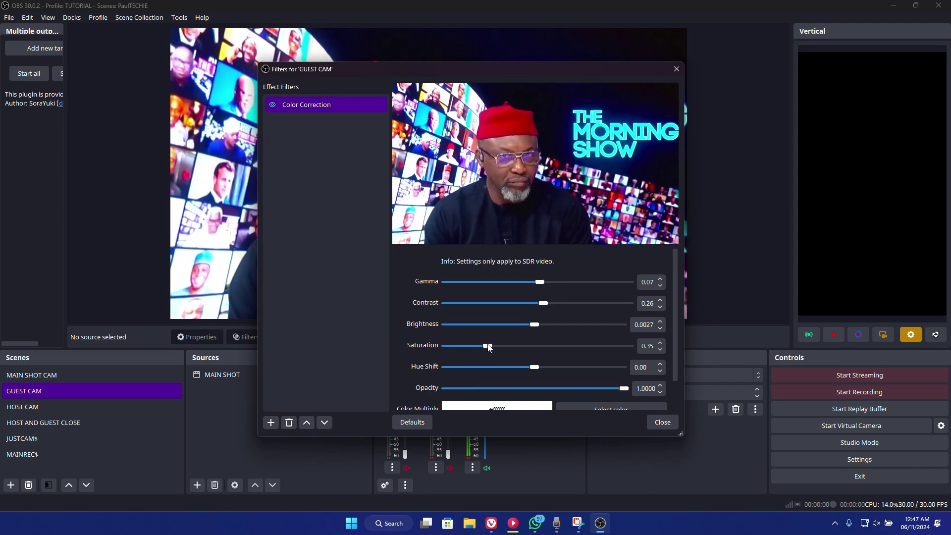
drag(534, 325, 550, 282)
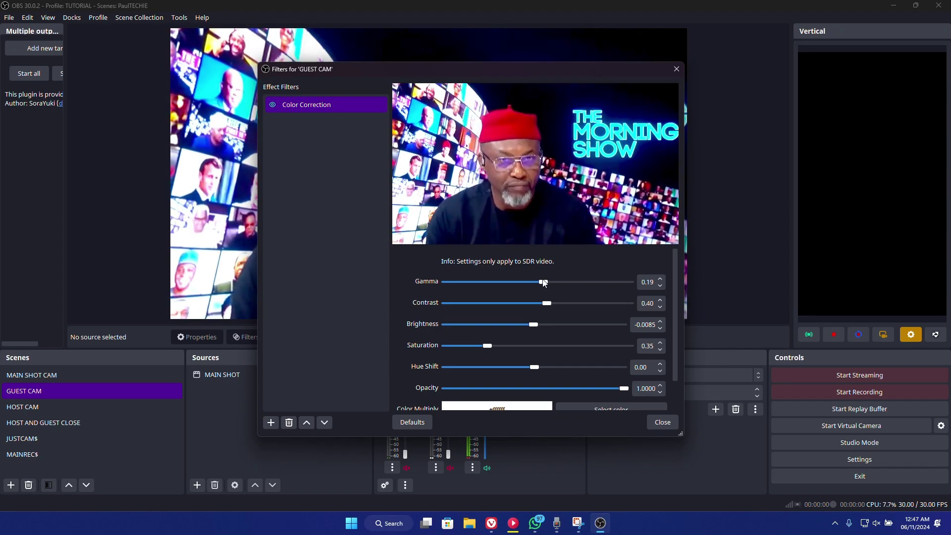
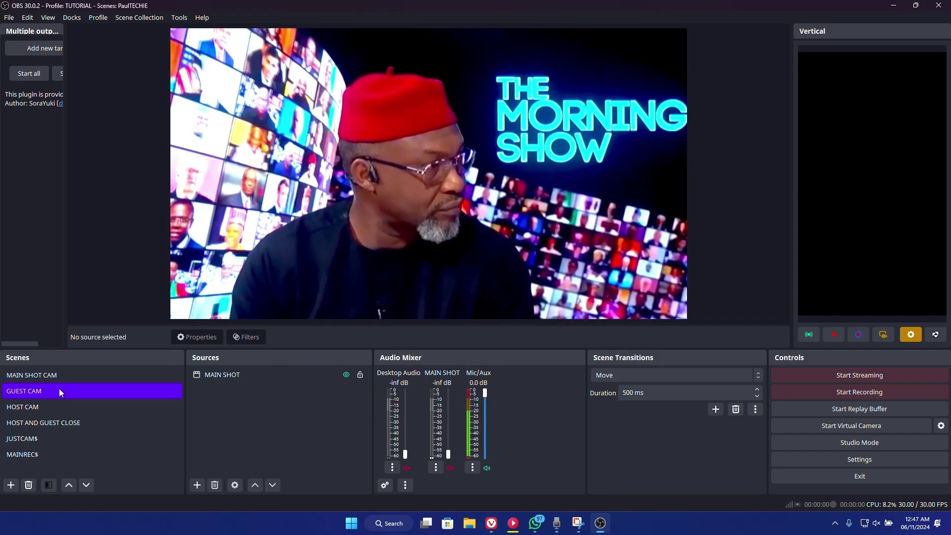
Paste the MAIN SHOT source as a reference into the empty HOST CAM scene.
click(49, 376)
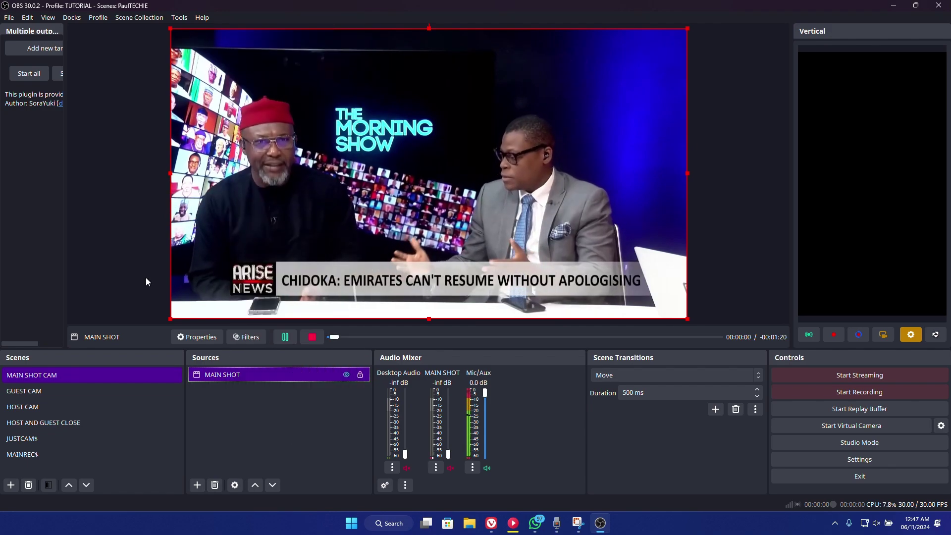
click(23, 410)
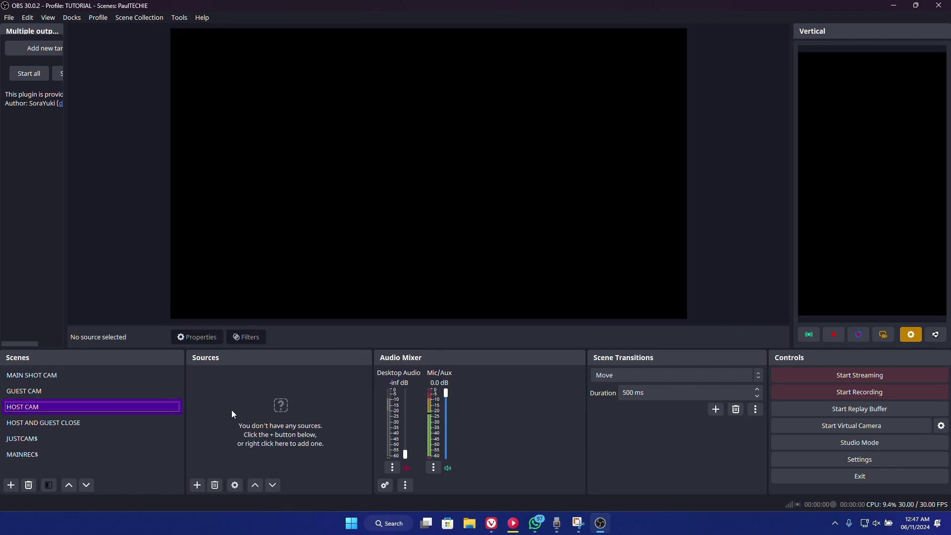
right_click(250, 404)
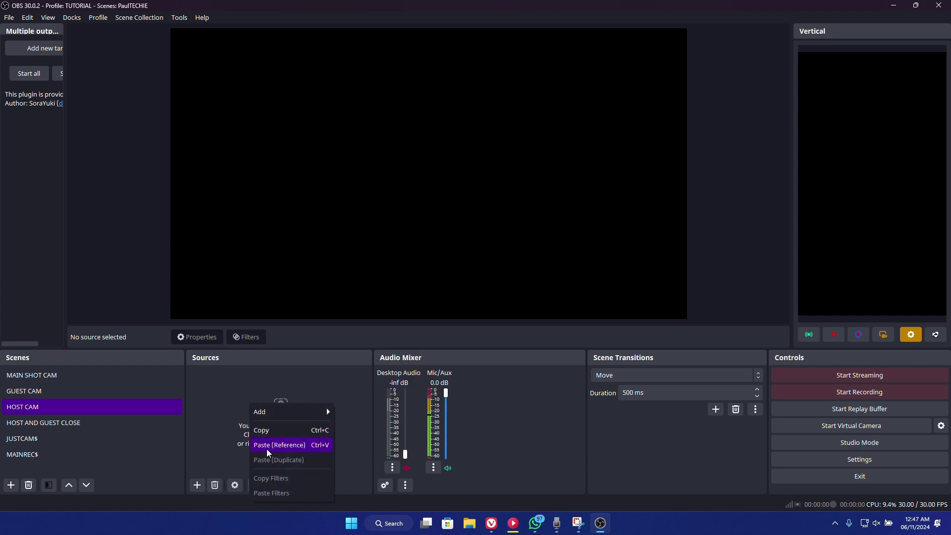
click(268, 449)
right_click(273, 412)
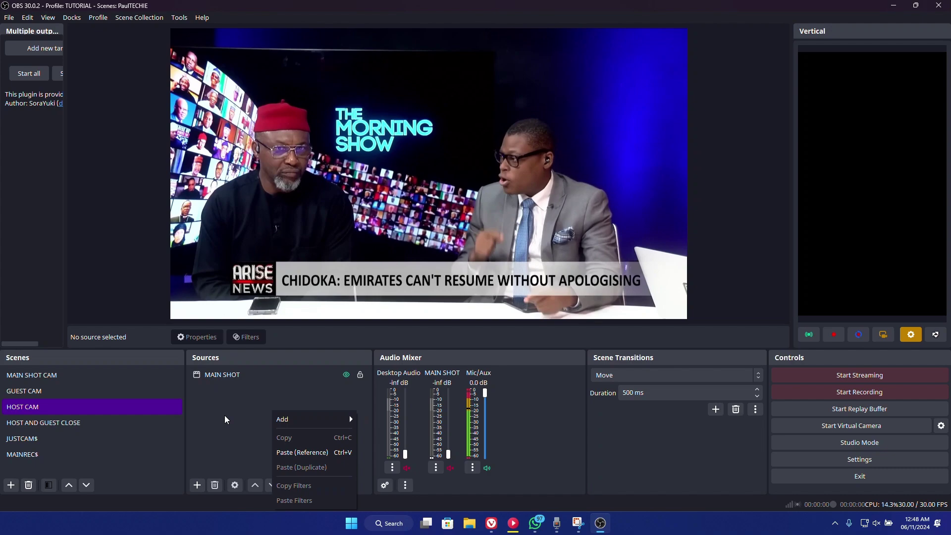
click(207, 427)
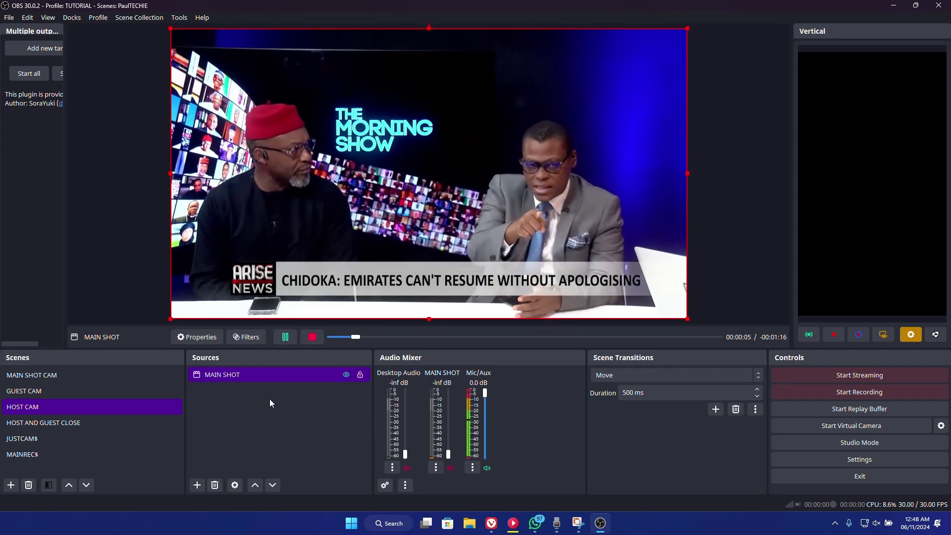
right_click(272, 411)
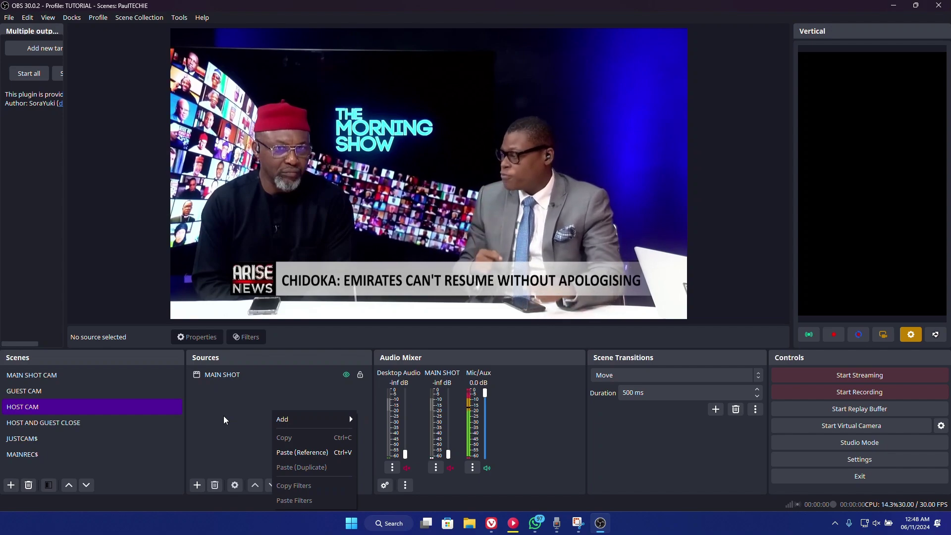
Crop the MAIN SHOT source in HOST CAM to the host, cutting away the guest on the left and the news banner at the bottom.
click(336, 238)
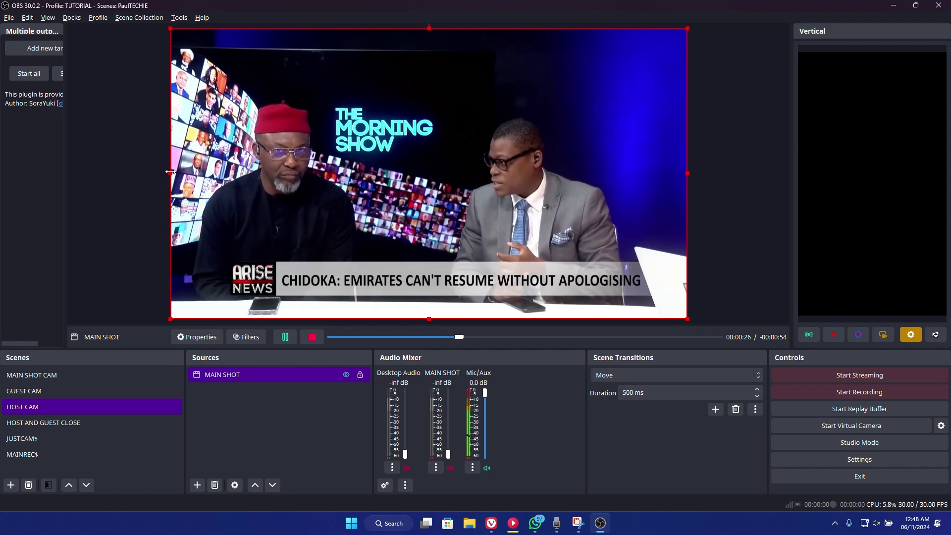
drag(194, 170, 351, 191)
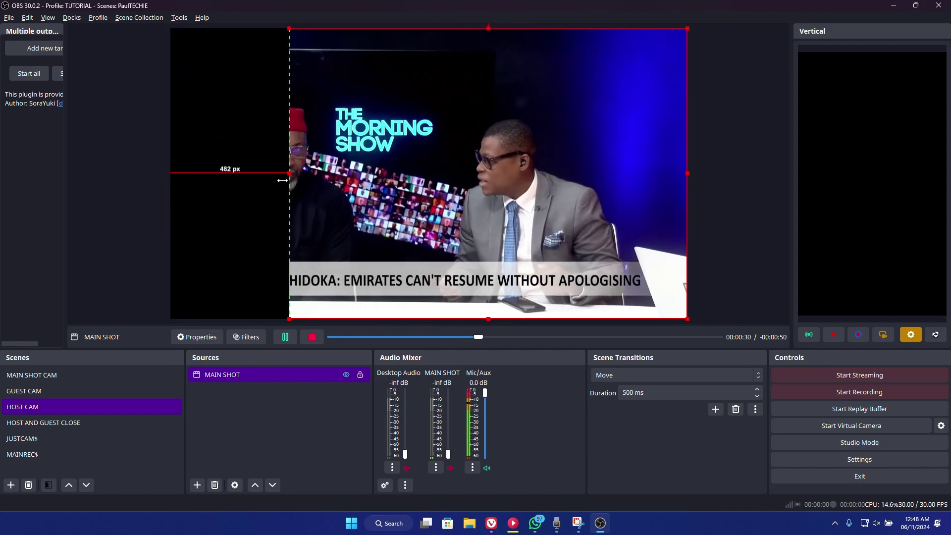
drag(525, 318, 525, 272)
Reposition and enlarge the cropped host shot until it fills the whole canvas, and deselect it.
drag(509, 184, 400, 199)
drag(579, 266, 509, 231)
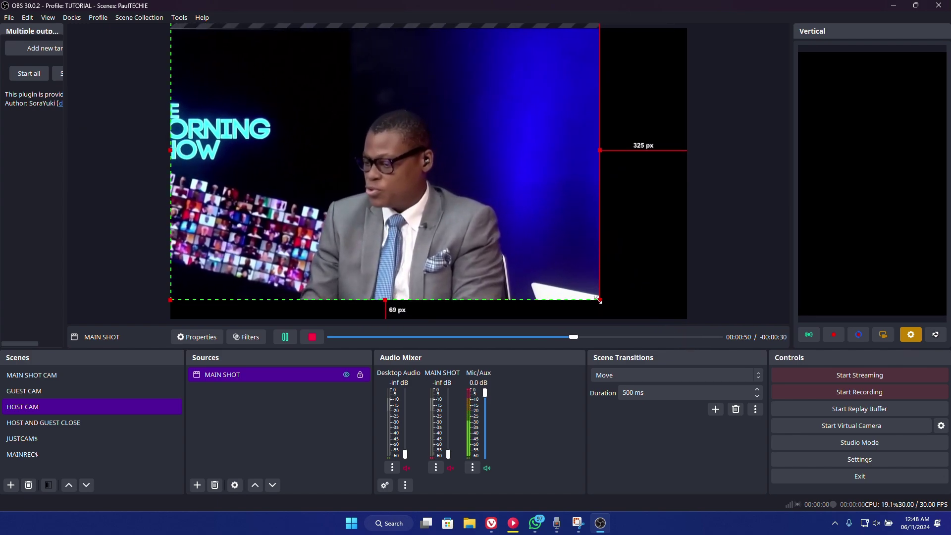
drag(597, 299, 679, 340)
drag(574, 258, 547, 219)
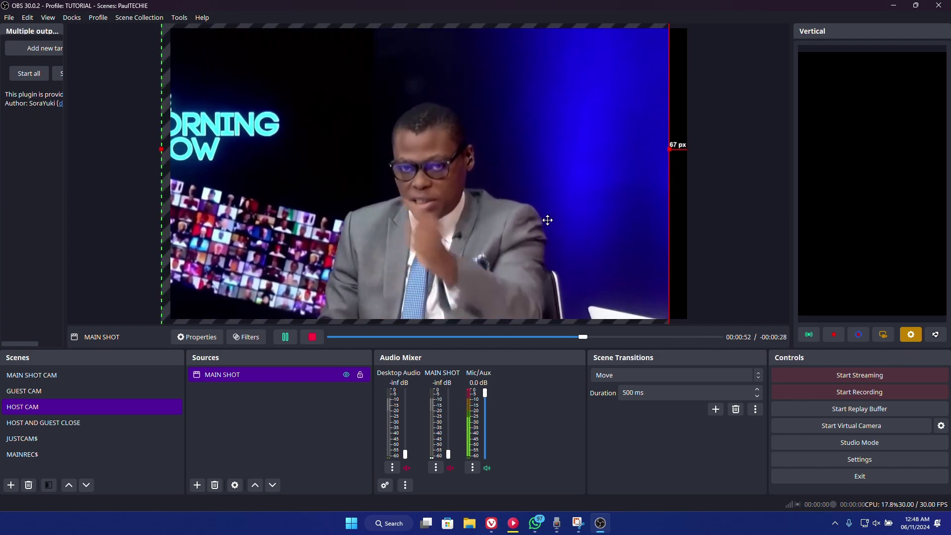
drag(593, 247, 634, 260)
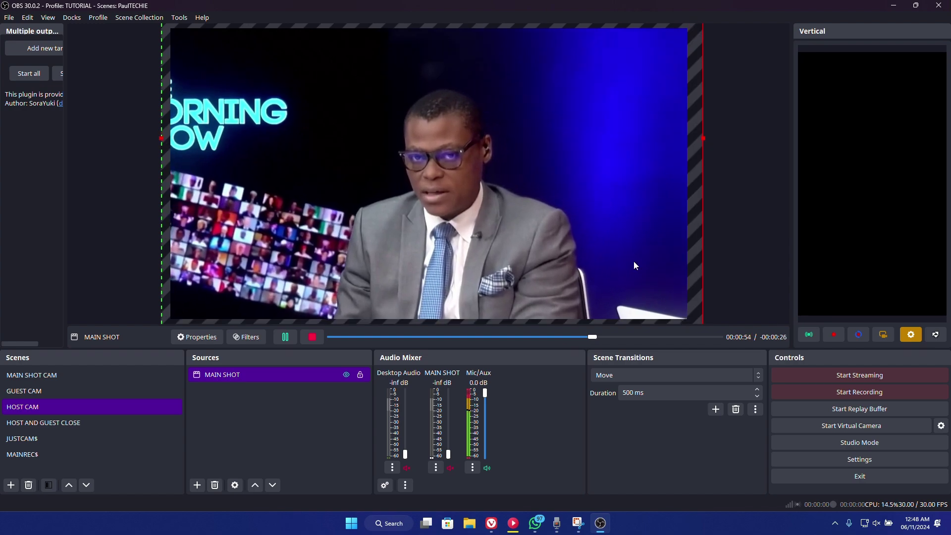
drag(599, 217, 561, 207)
click(718, 228)
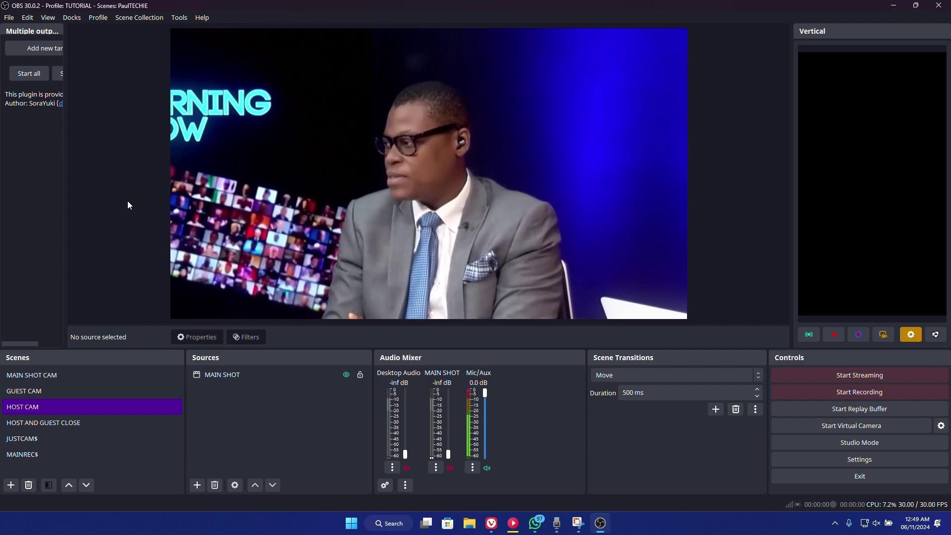
Add a Color Correction filter to the HOST CAM scene with gamma -0.09, contrast 0.11, brightness -0.0081, saturation 0.21 and hue shift about 7.32.
click(48, 485)
click(270, 422)
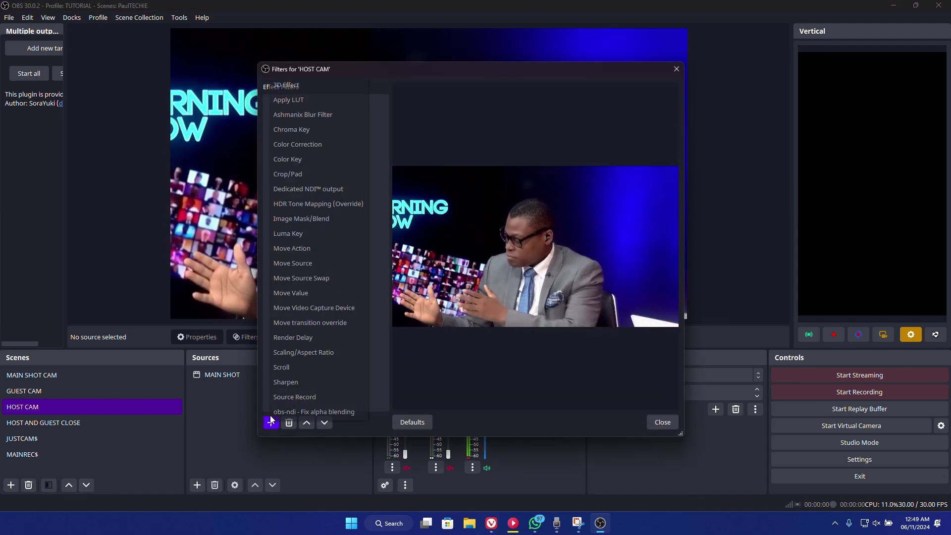
click(295, 144)
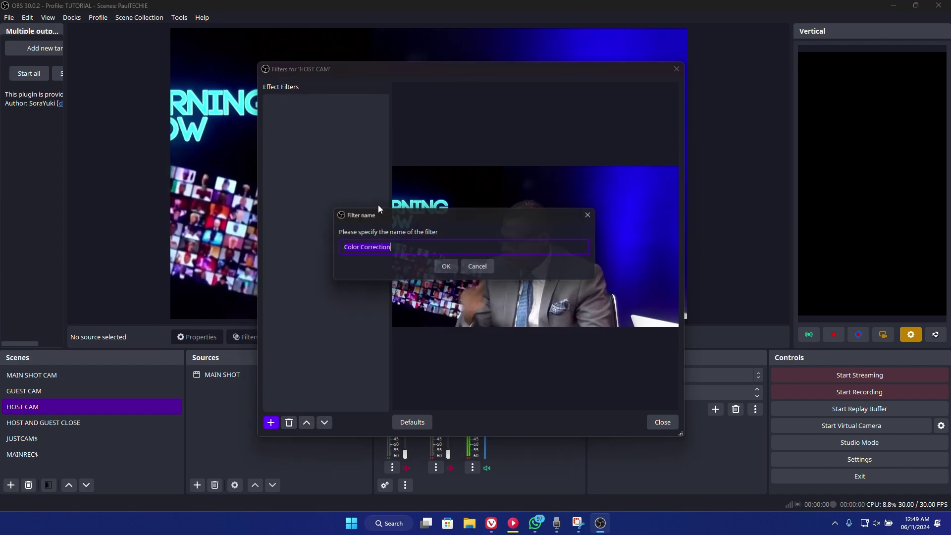
click(447, 268)
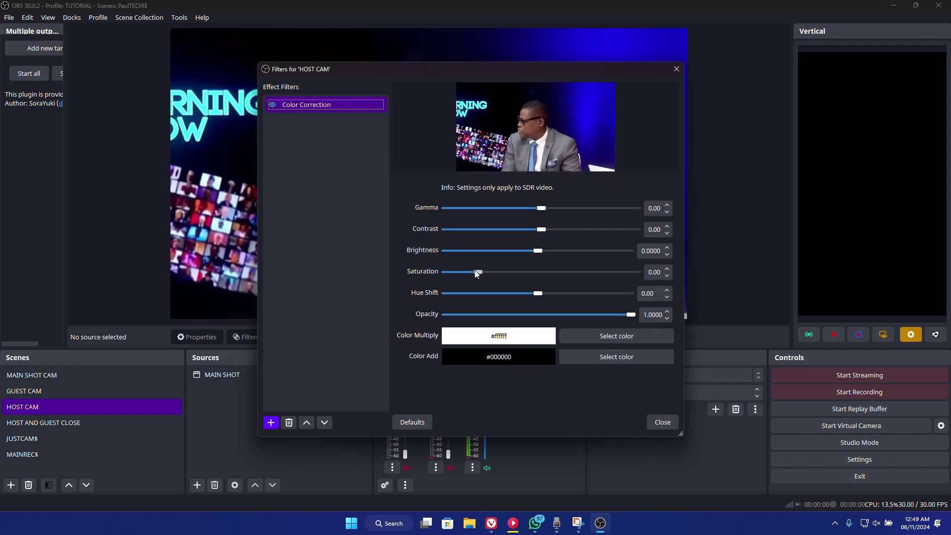
drag(475, 271, 484, 271)
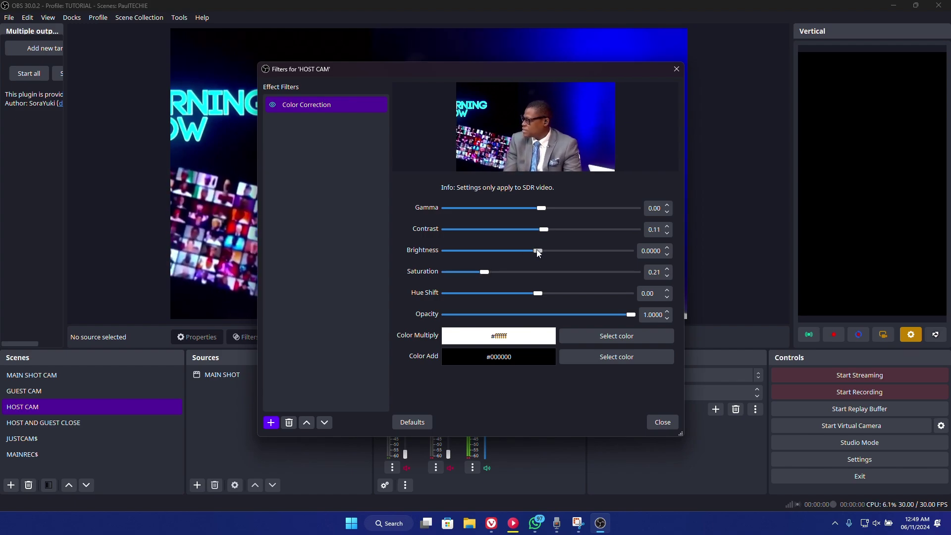
drag(537, 249, 536, 251)
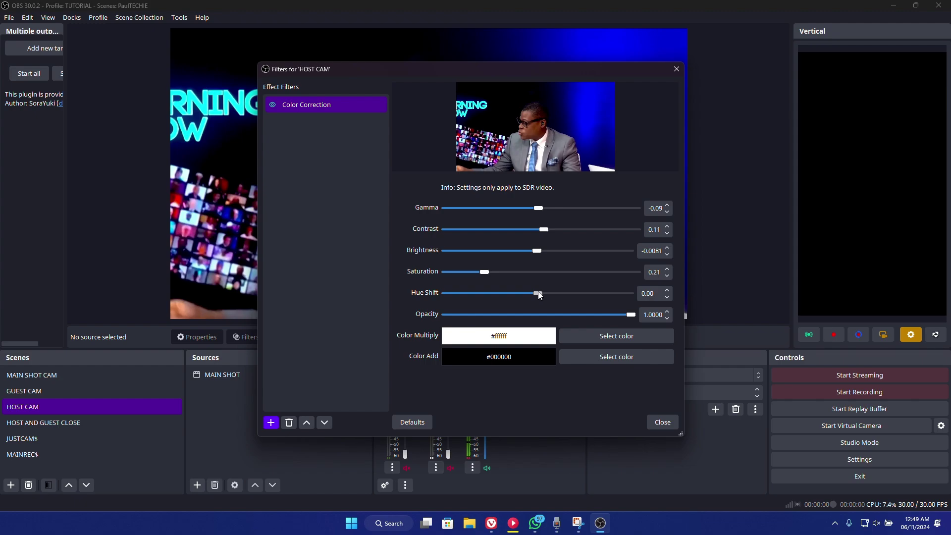
drag(538, 292, 543, 294)
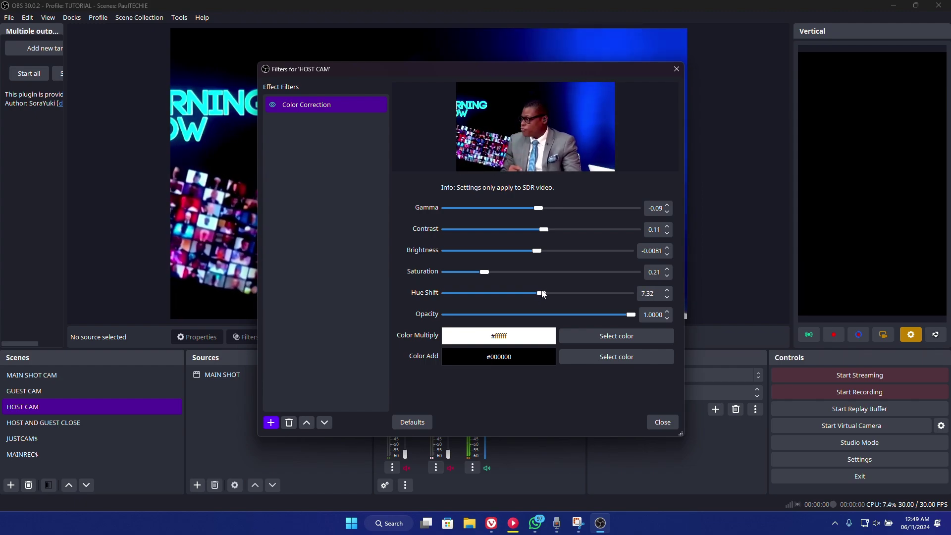
click(662, 422)
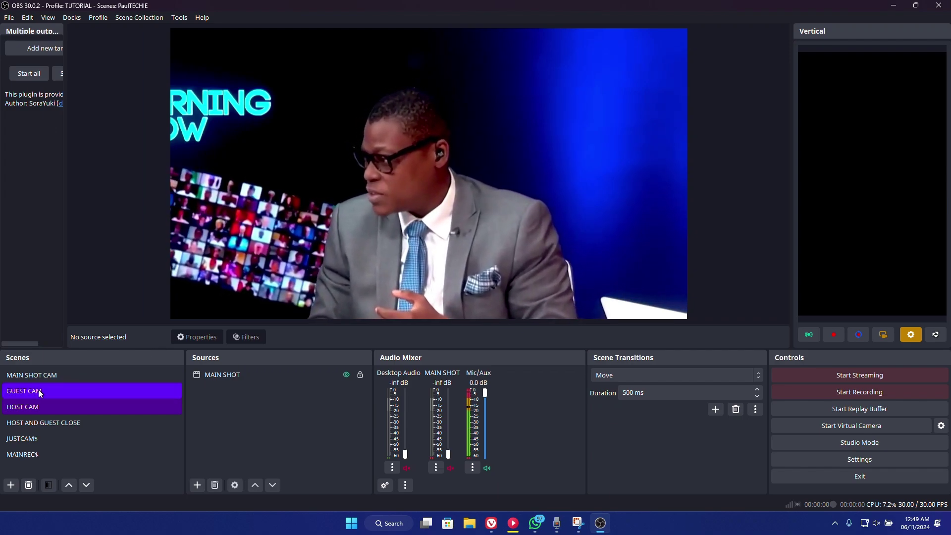
Preview the Move transition by switching between the HOST CAM, GUEST CAM and MAIN SHOT CAM scenes.
key(Up)
key(Up)
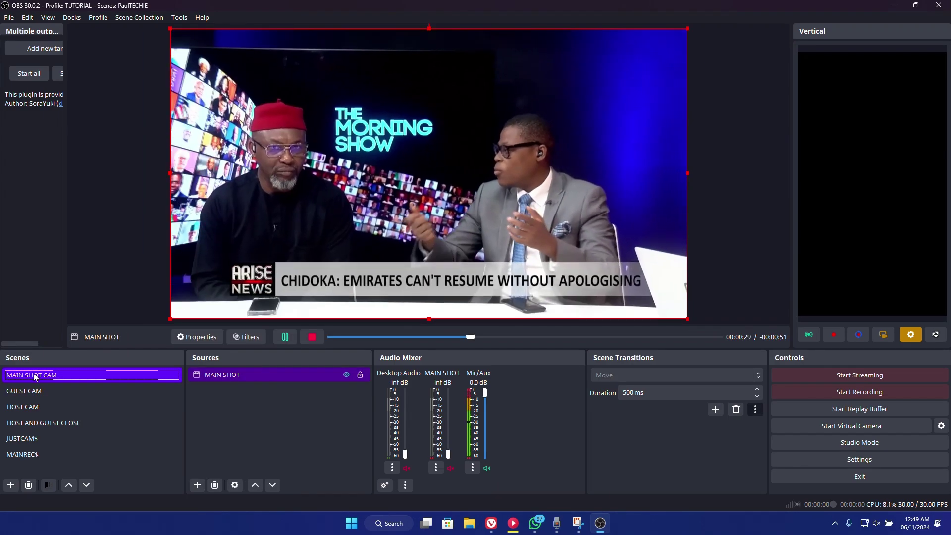
click(33, 390)
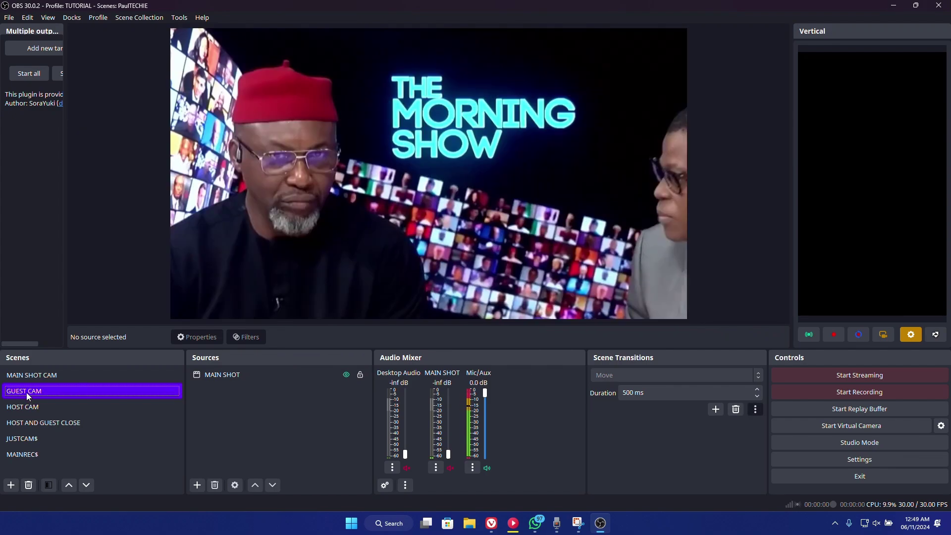
click(29, 376)
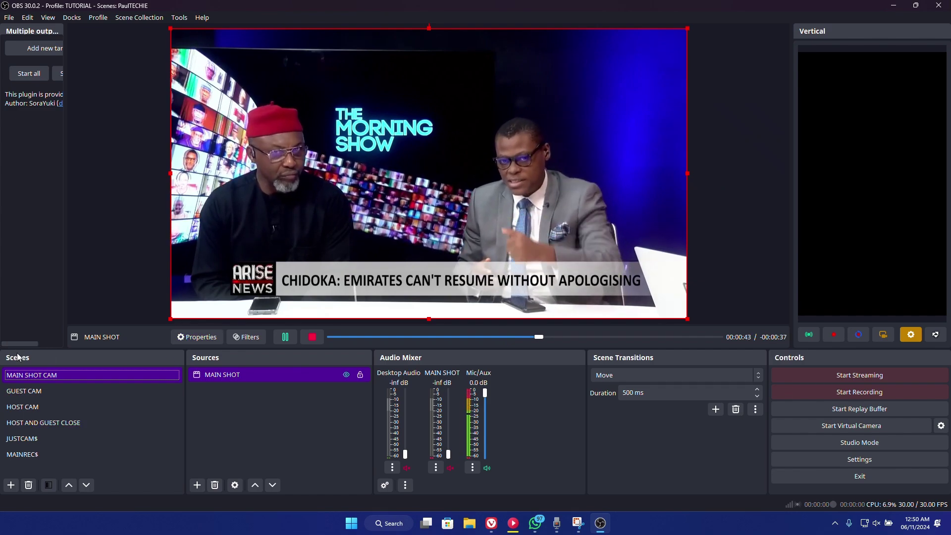
Copy the MAIN SHOT source from MAIN SHOT CAM and paste it as a reference into the HOST AND GUEST CLOSE scene.
right_click(227, 375)
click(209, 388)
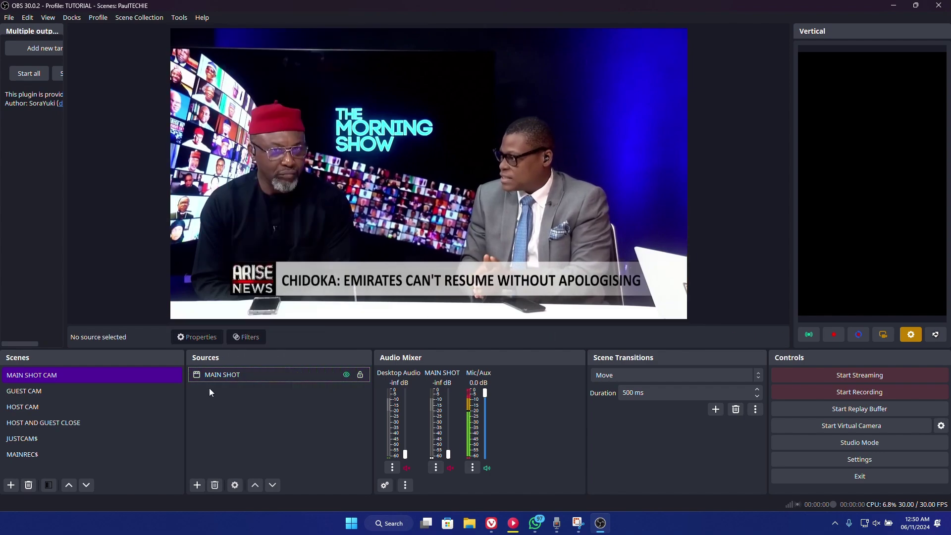
right_click(204, 373)
click(223, 46)
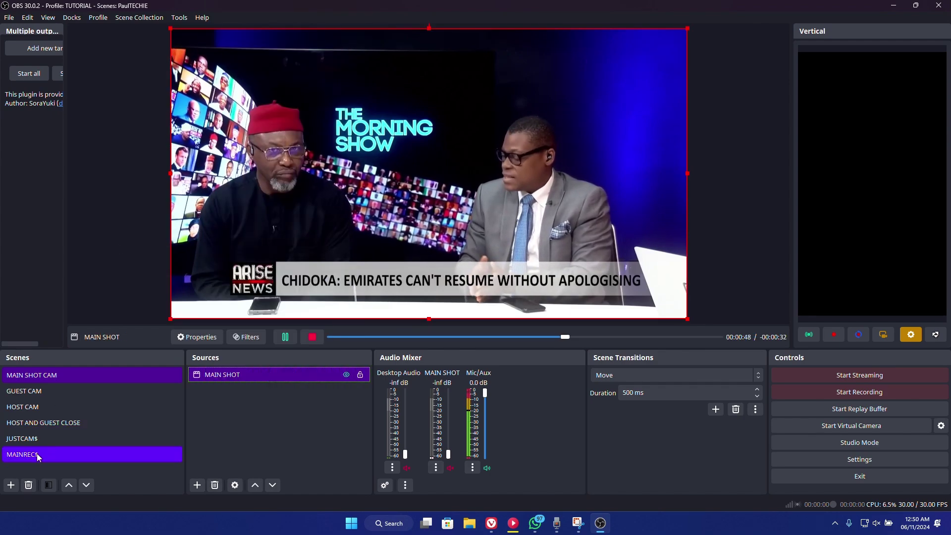
click(30, 423)
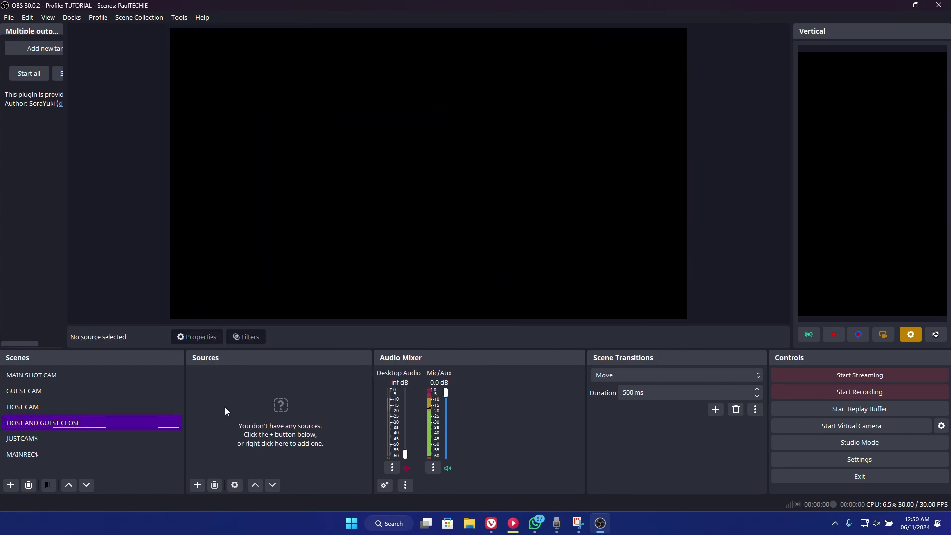
right_click(228, 406)
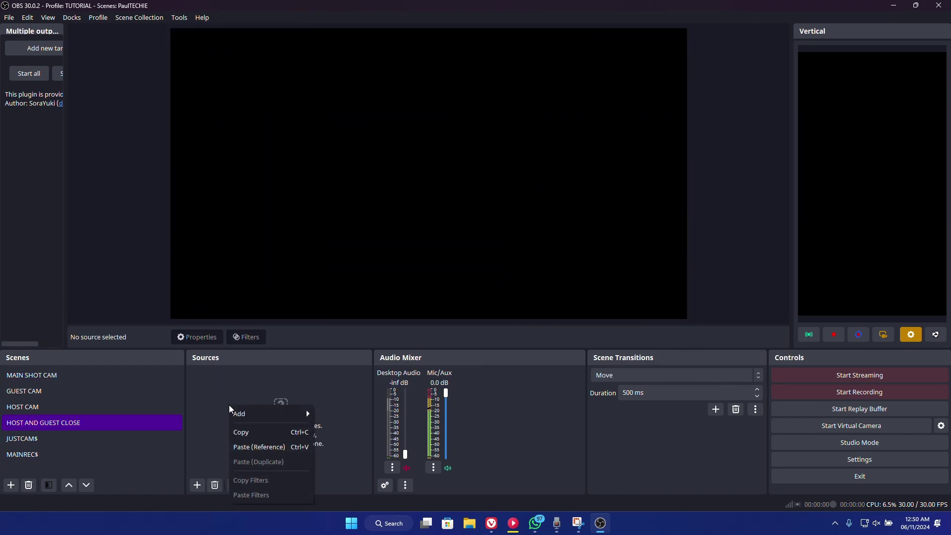
click(245, 447)
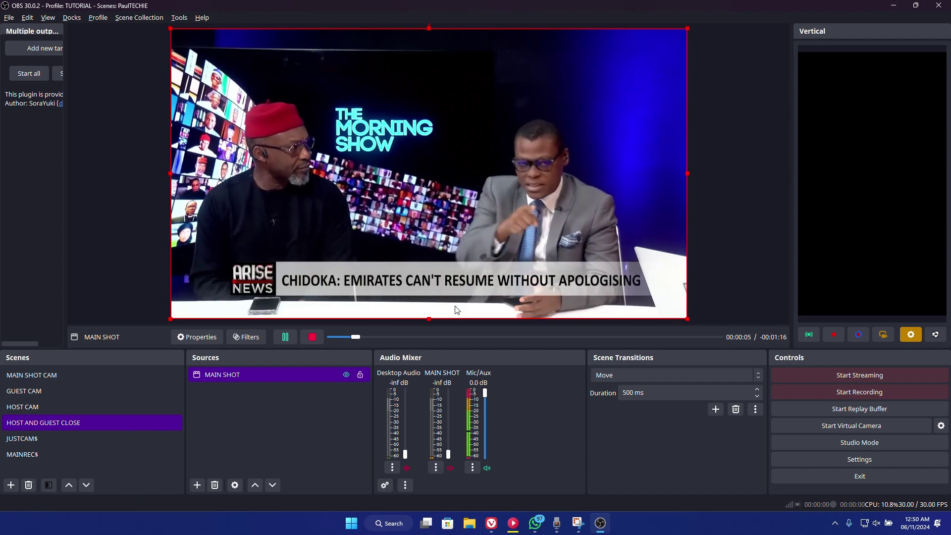
Crop about 100 px off the bottom of the close-up source, and enlarge and reposition it so host and guest fill the canvas.
drag(428, 318, 429, 292)
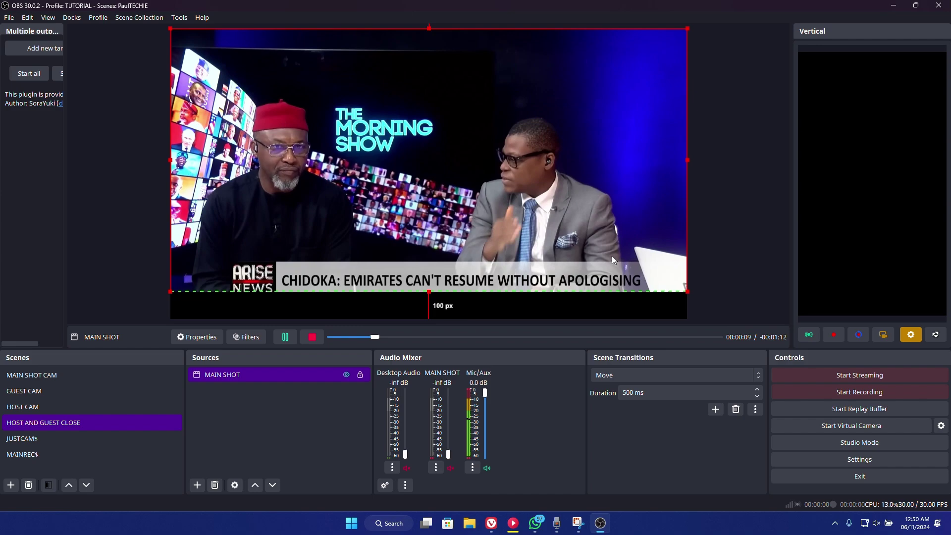
drag(687, 291, 700, 328)
drag(593, 227, 557, 232)
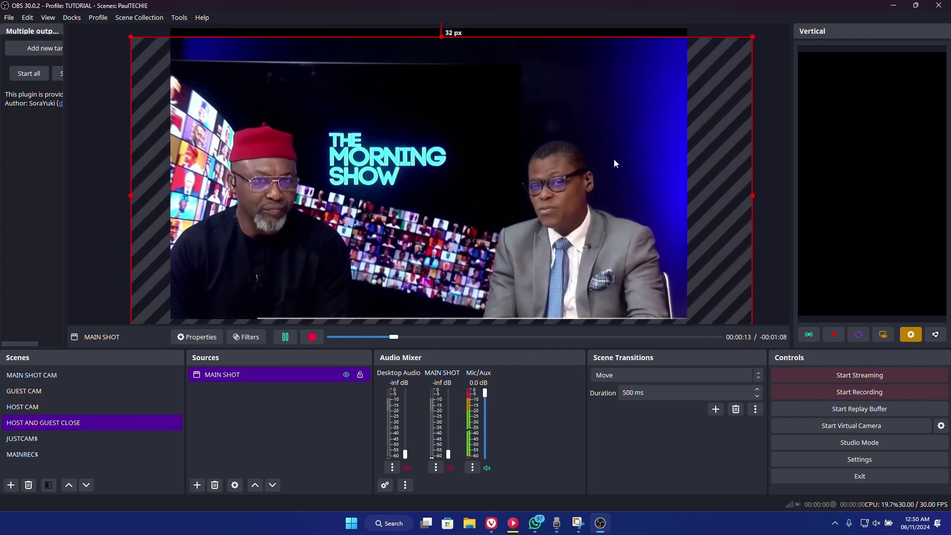
drag(756, 35, 772, 18)
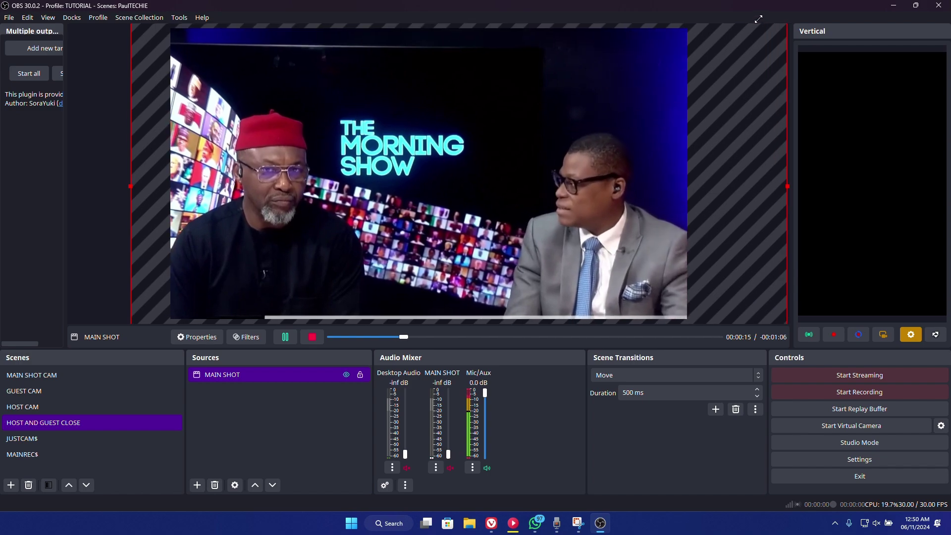
drag(553, 132, 545, 136)
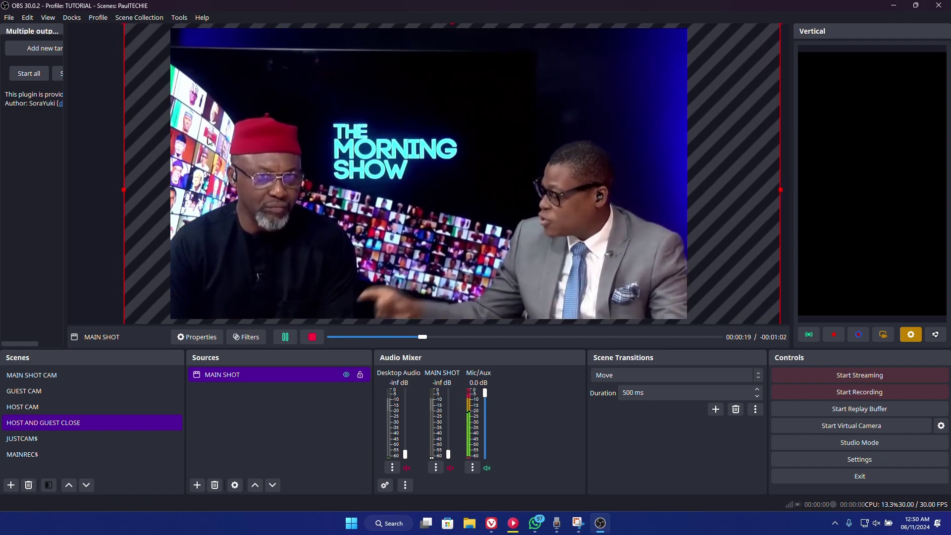
Add an Apply LUT filter to the HOST AND GUEST CLOSE scene.
click(90, 171)
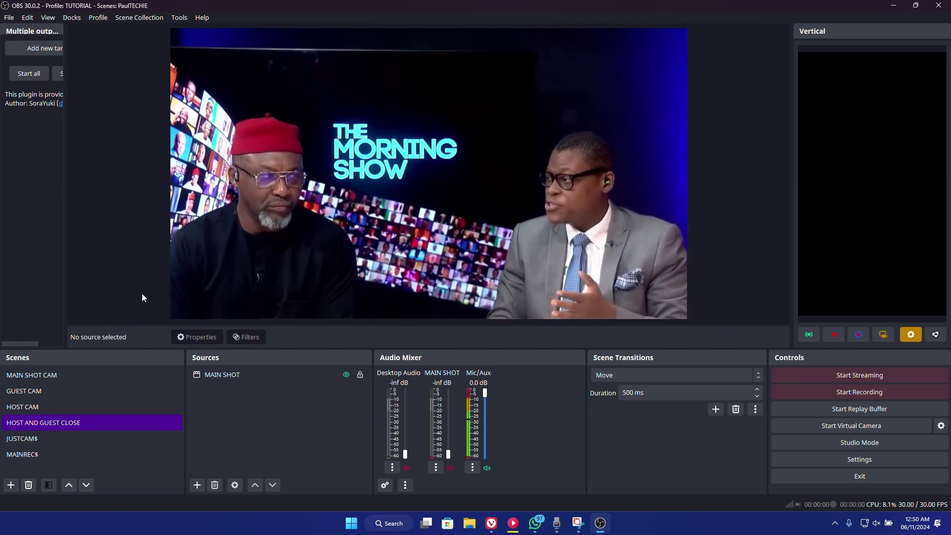
click(47, 485)
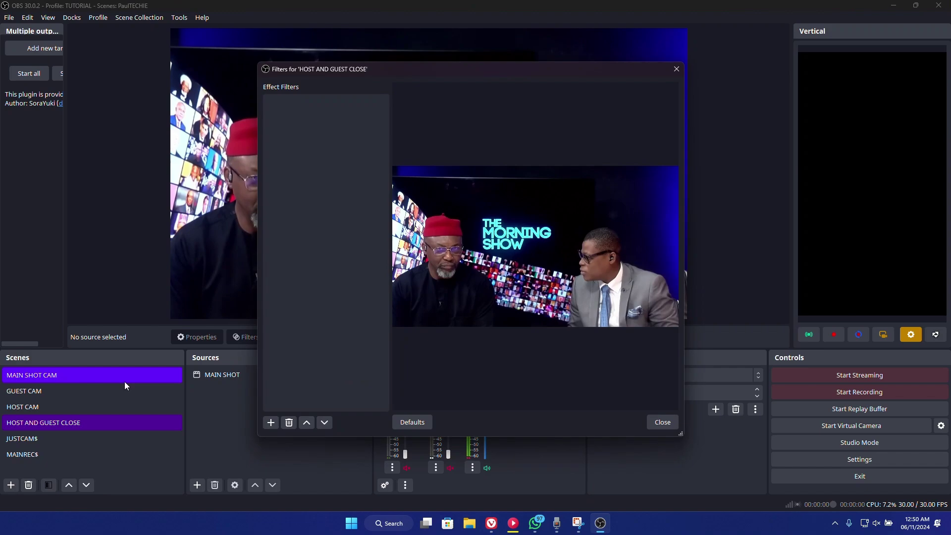
click(271, 424)
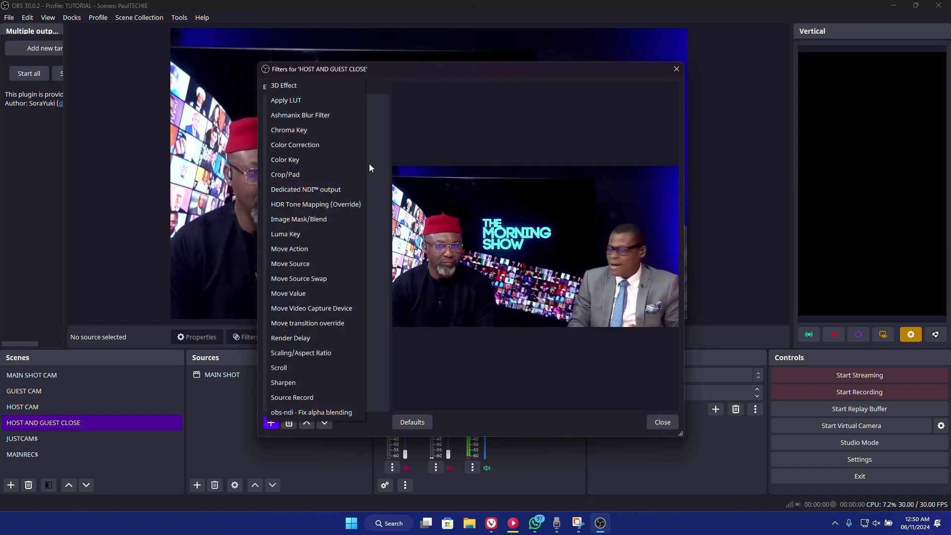
click(292, 102)
click(444, 263)
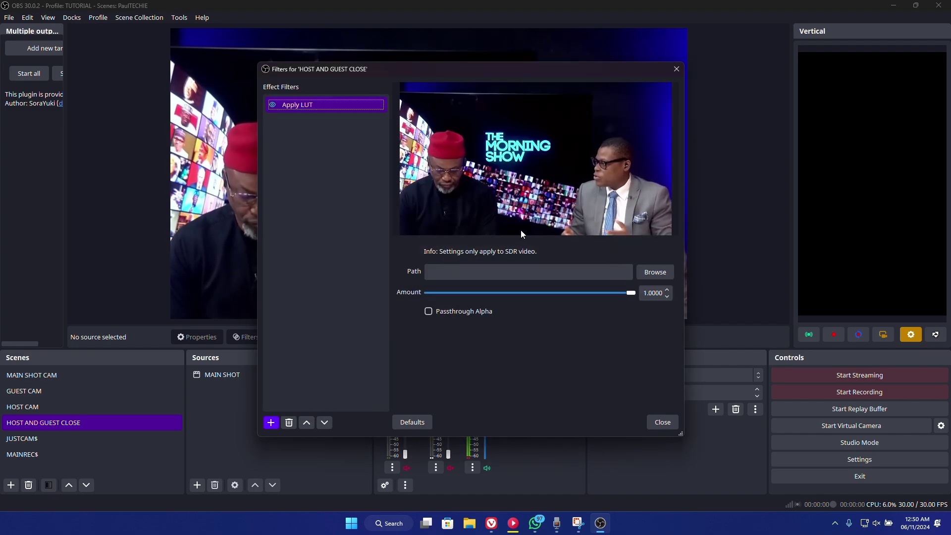
Load Romantic Affinity Preset # (8).cube from the Romantic folder in Pictures/LUTS into the LUT filter and close the filter settings.
click(648, 275)
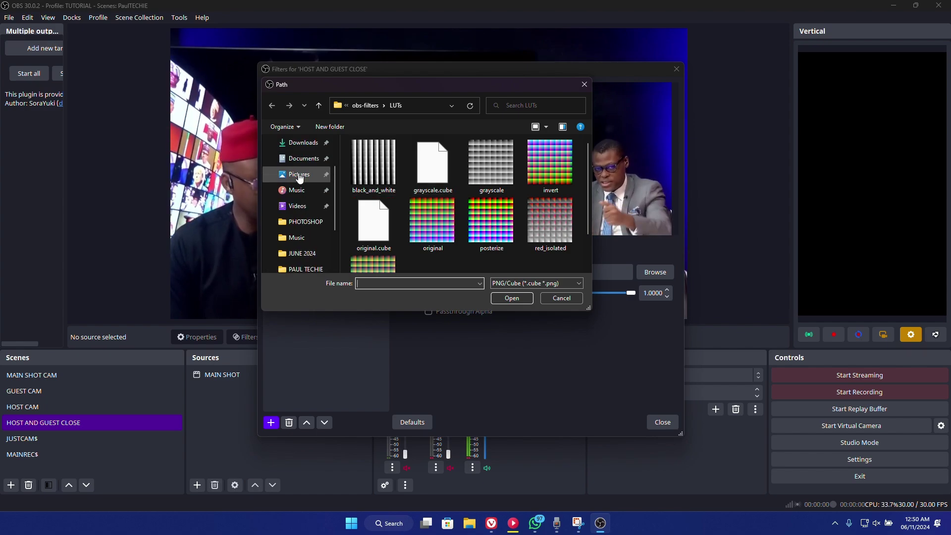
click(297, 174)
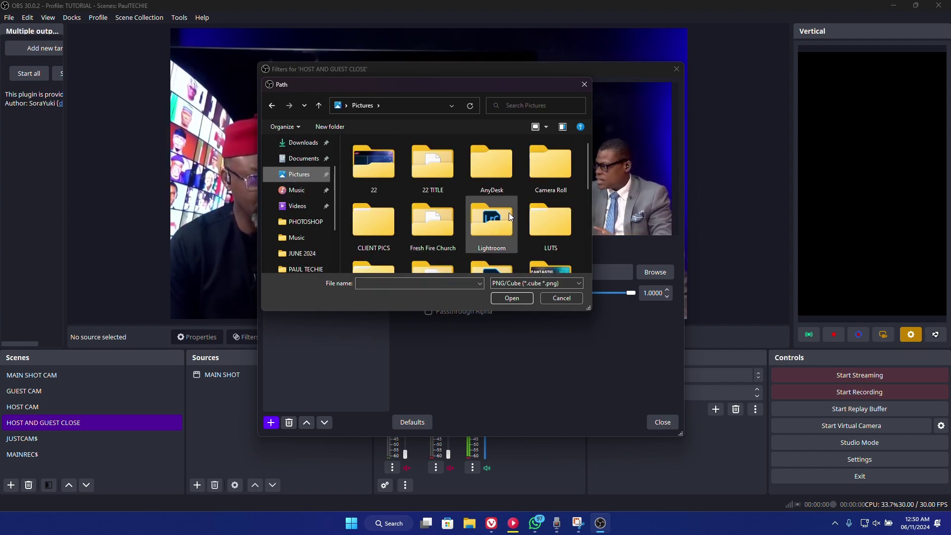
double_click(553, 228)
scroll(567, 254, down, 3)
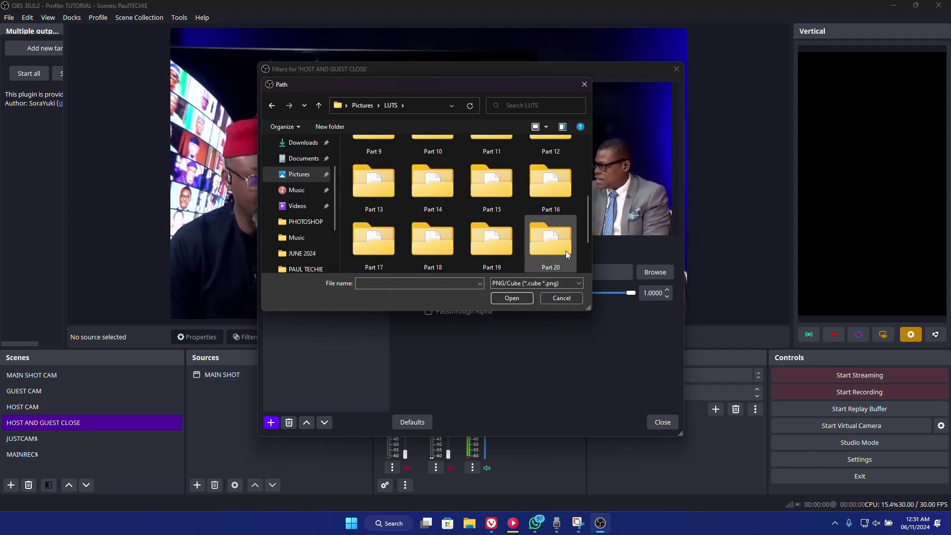
double_click(488, 238)
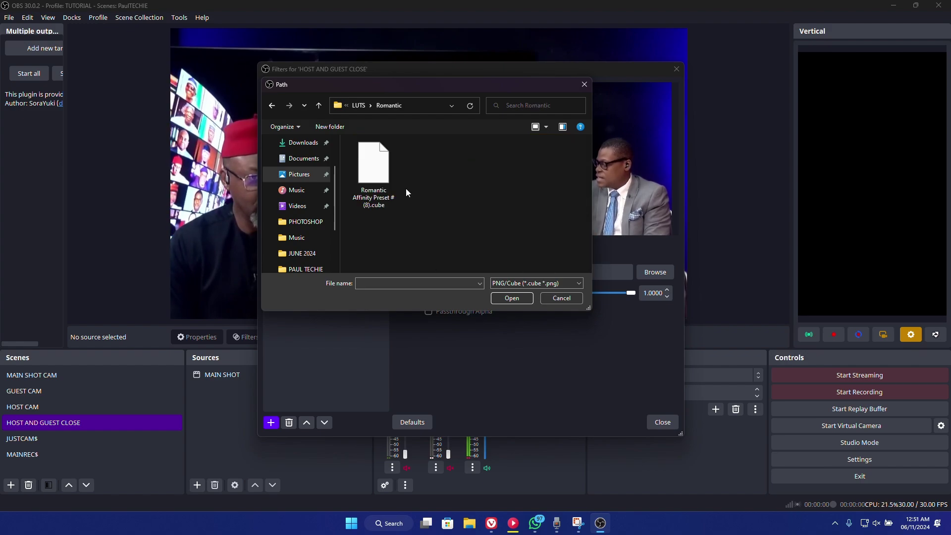
click(505, 301)
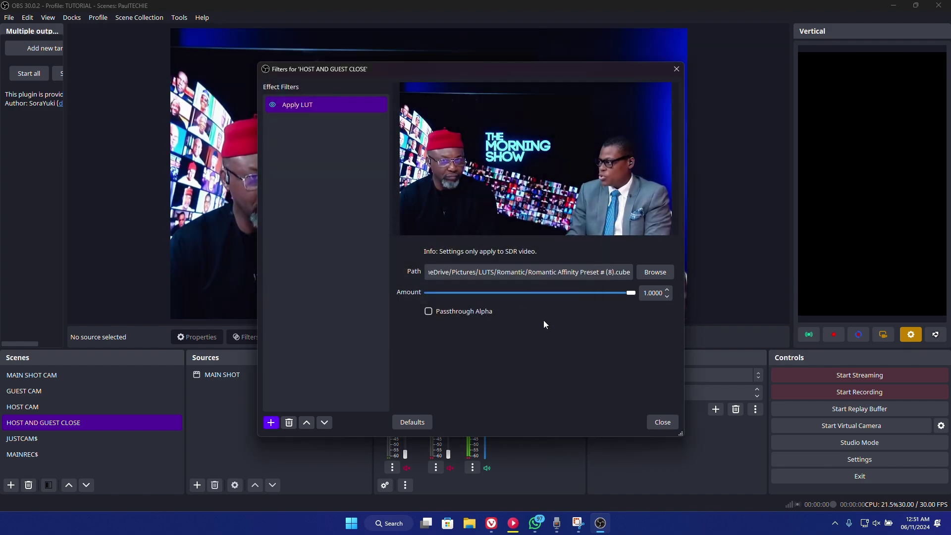
click(658, 420)
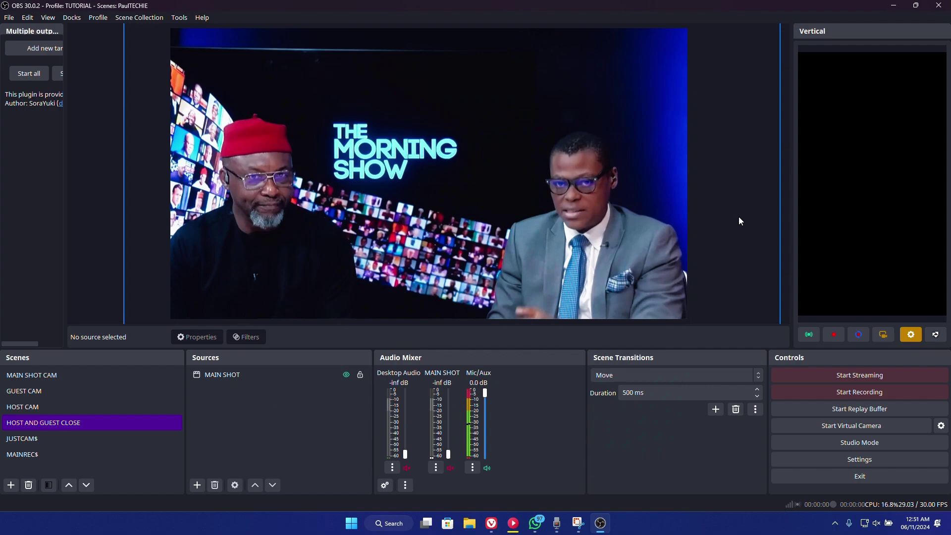
click(748, 210)
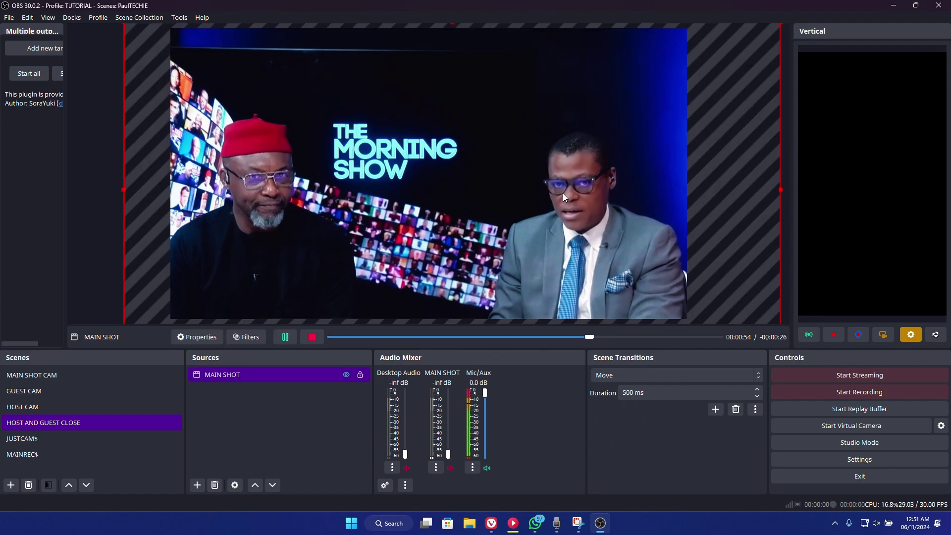
click(98, 201)
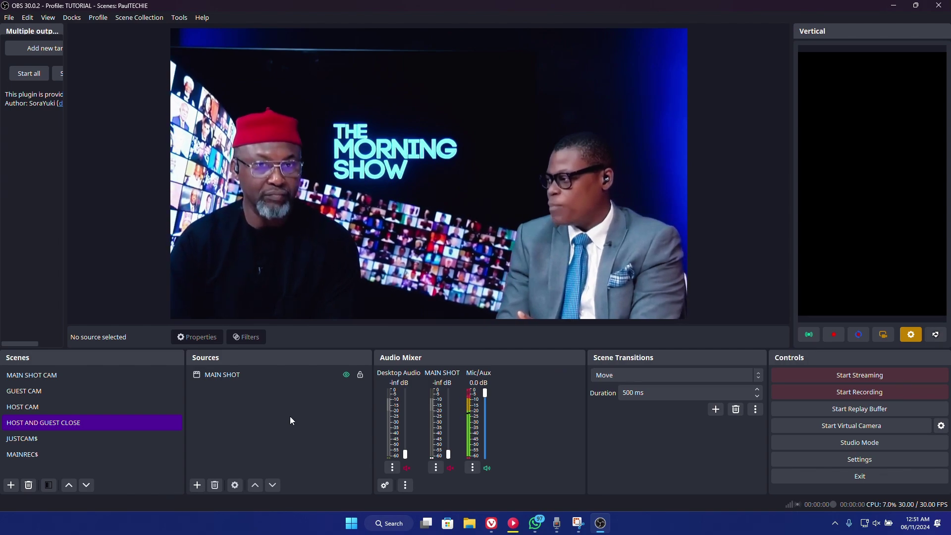
Preview the scene changes by switching between MAIN SHOT CAM, GUEST CAM, HOST CAM and HOST AND GUEST CLOSE.
click(82, 375)
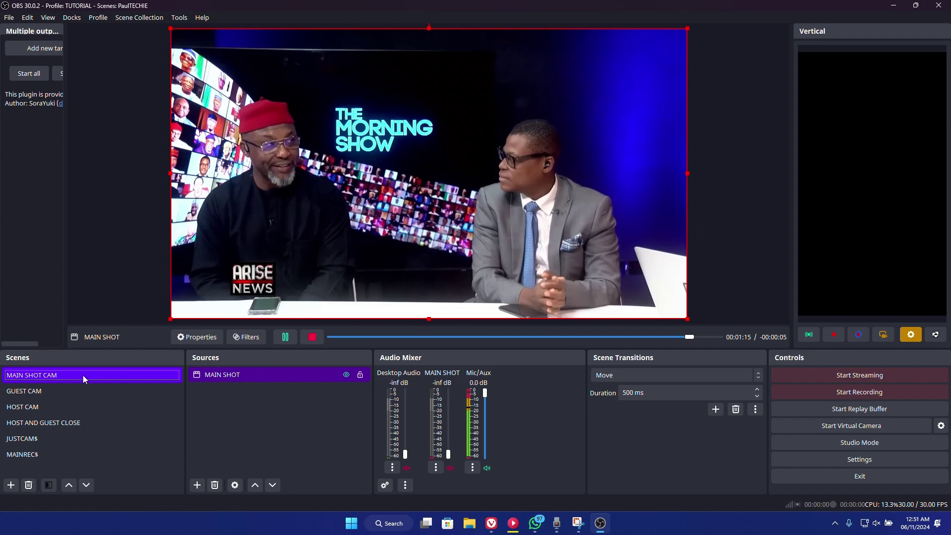
click(60, 390)
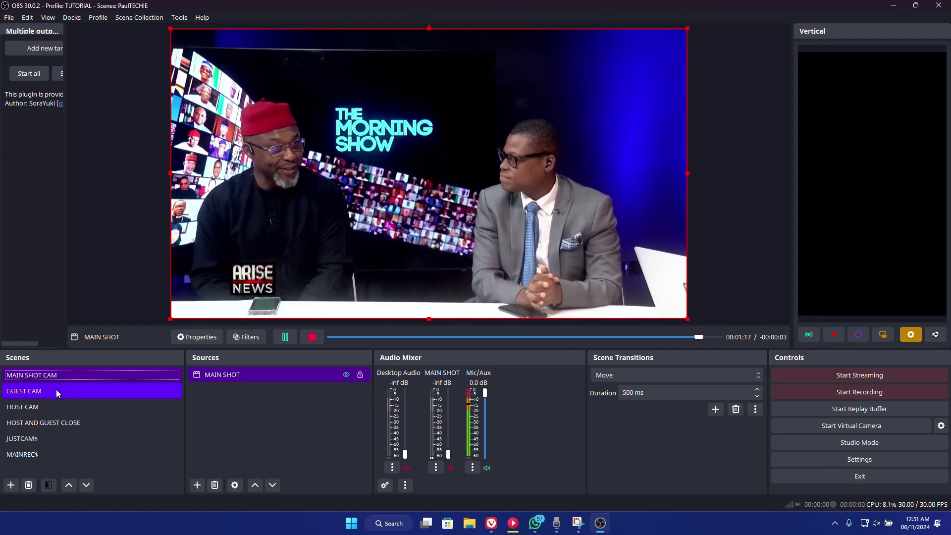
click(54, 406)
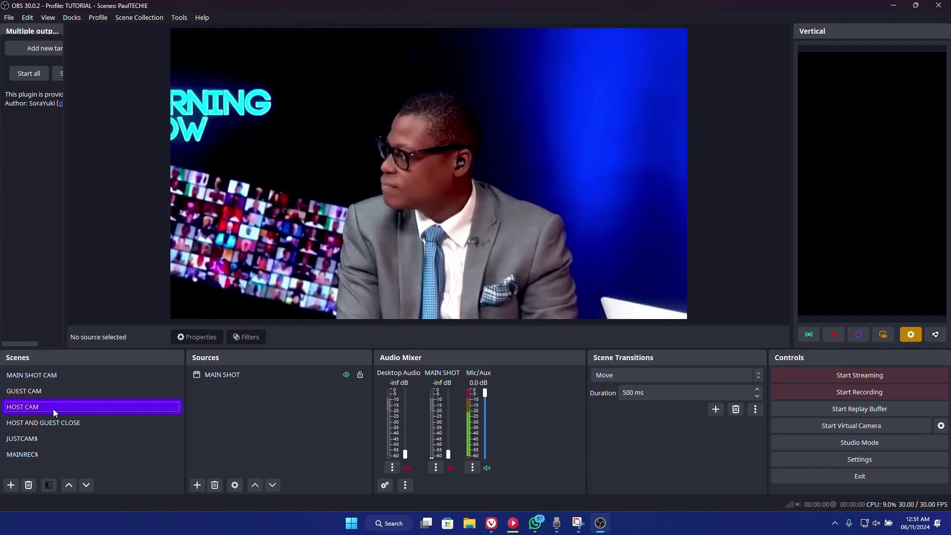
click(58, 421)
click(58, 386)
click(55, 377)
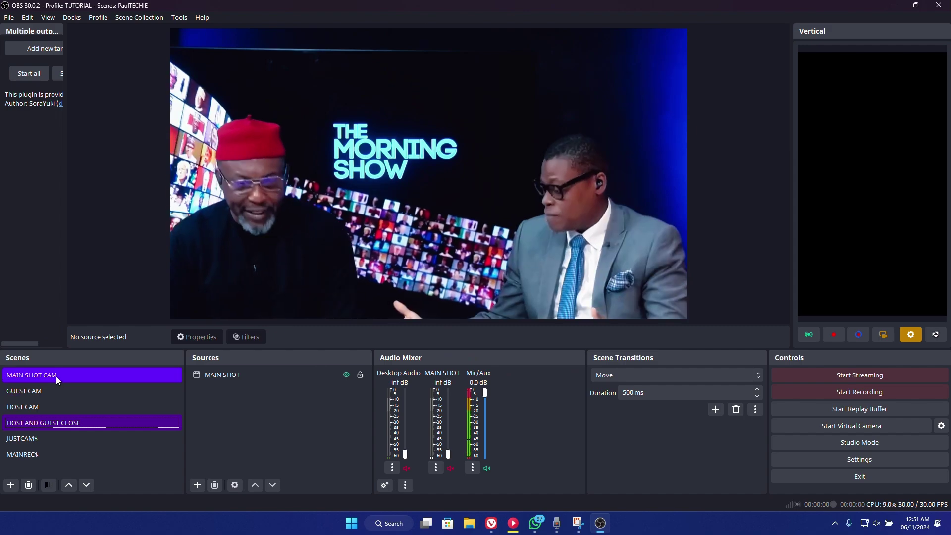
Set the Move transition duration to 2000 ms and preview it through GUEST CAM, HOST CAM, HOST AND GUEST CLOSE and MAIN SHOT CAM.
click(227, 376)
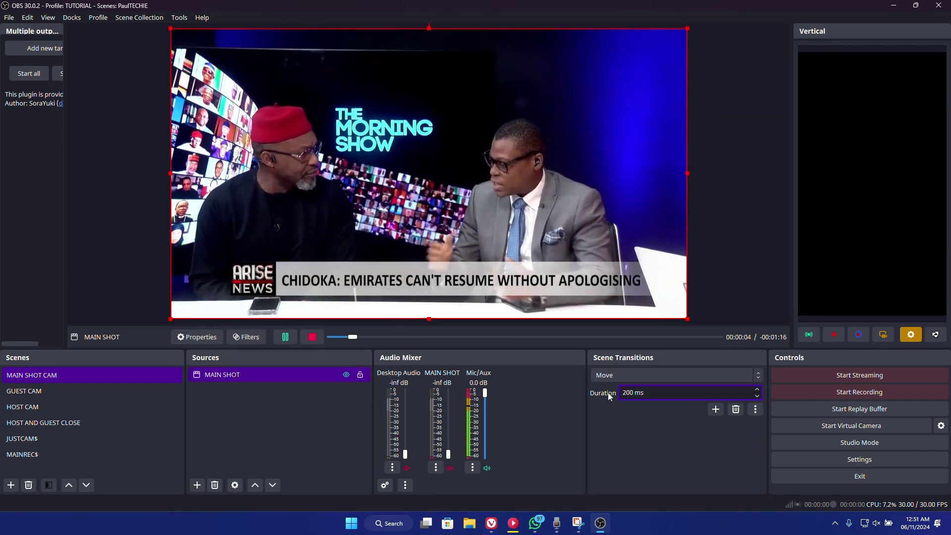
click(38, 391)
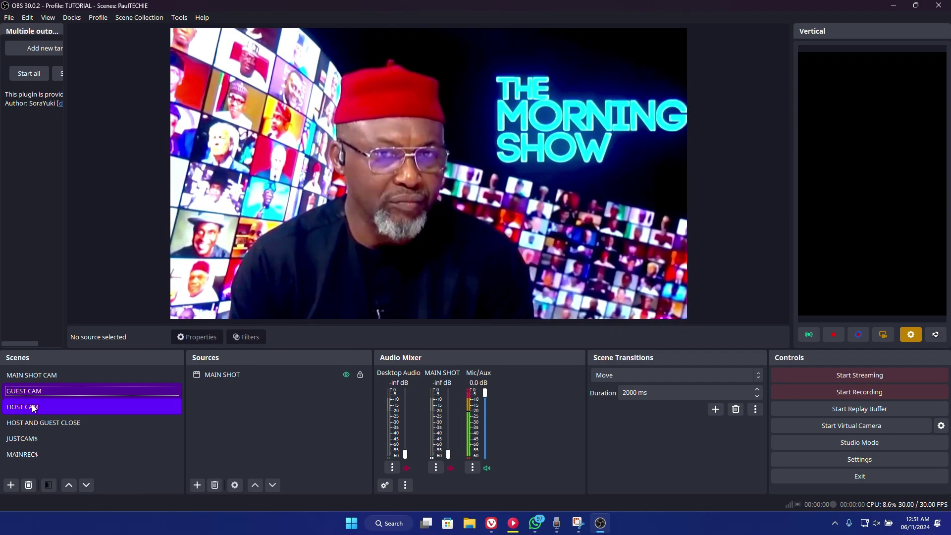
click(34, 407)
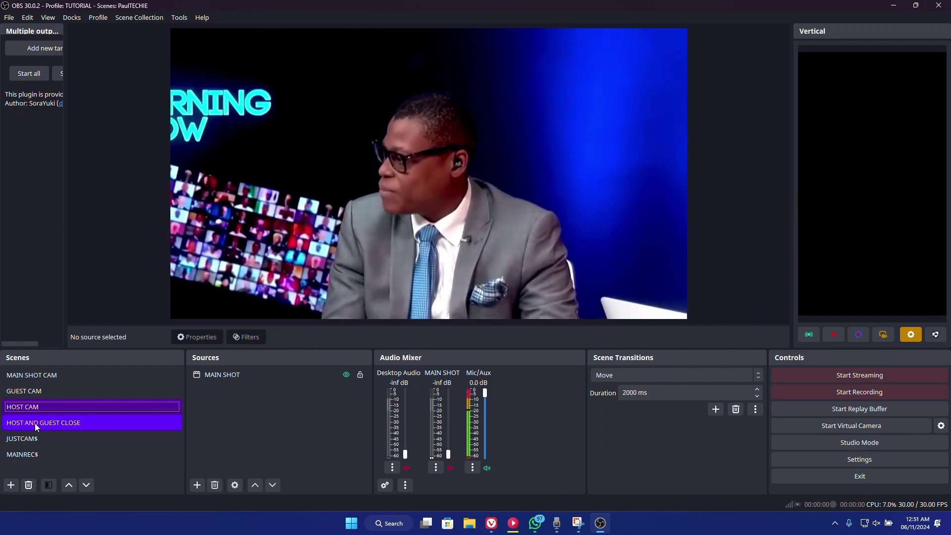
click(35, 423)
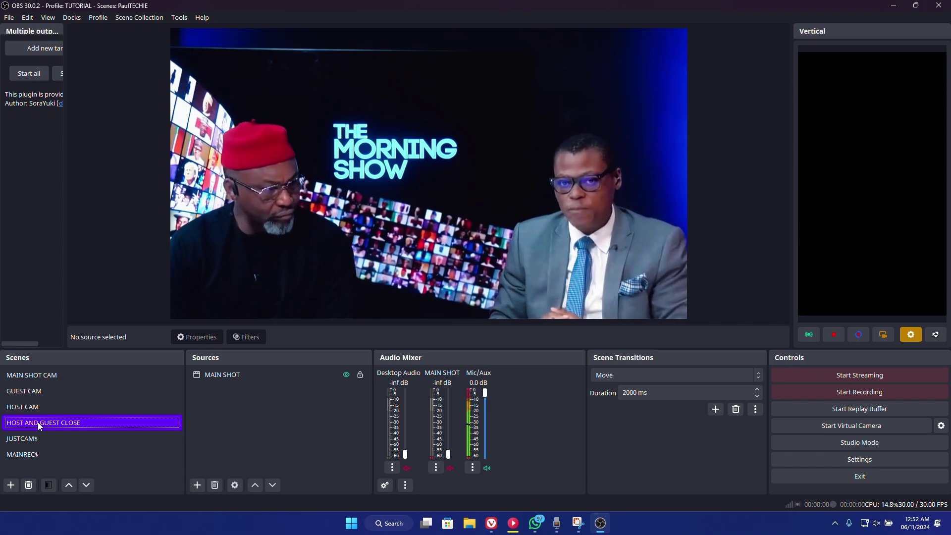
click(31, 375)
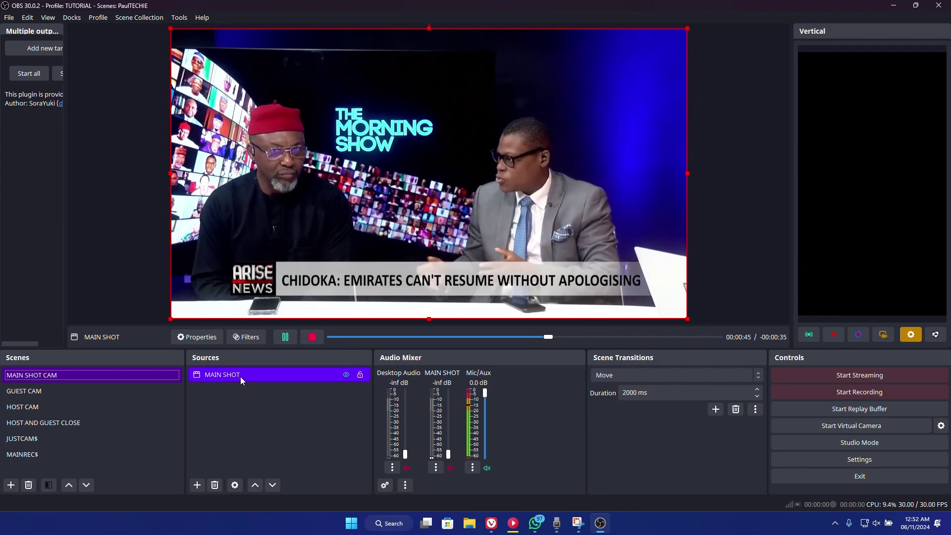
Add a new Video Capture Device source to the MAIN SHOT CAM scene with the default name.
click(197, 485)
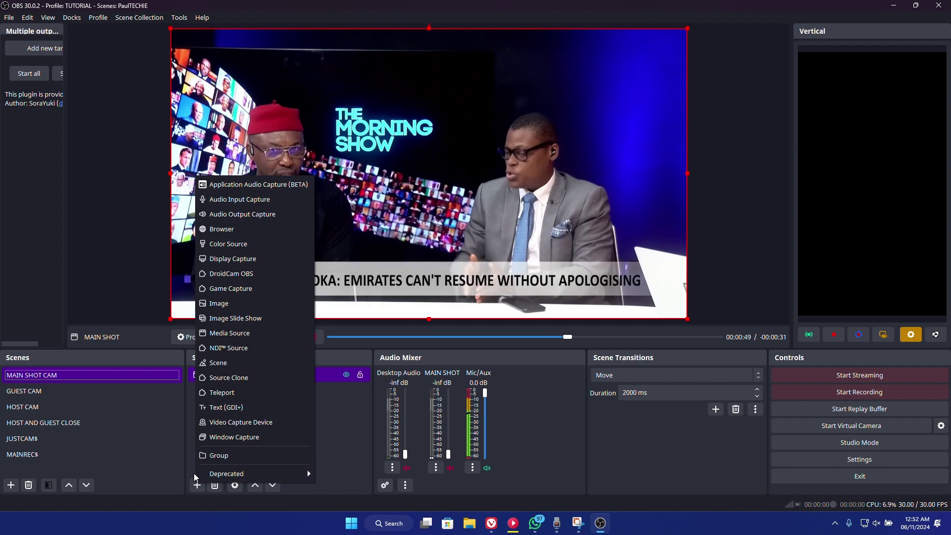
click(195, 477)
click(192, 485)
click(218, 422)
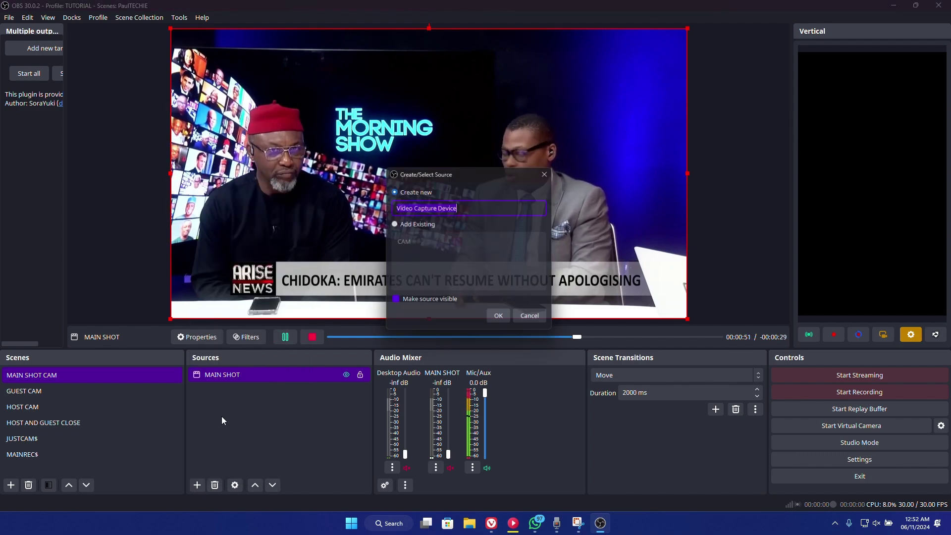
click(500, 321)
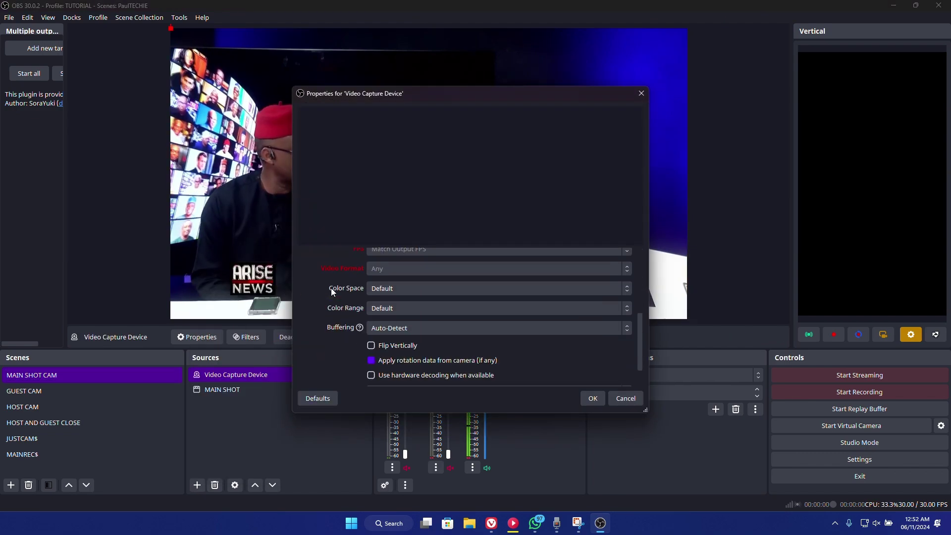
Examine the Audio Output Mode options in the Video Capture Device properties.
scroll(330, 287, down, 2)
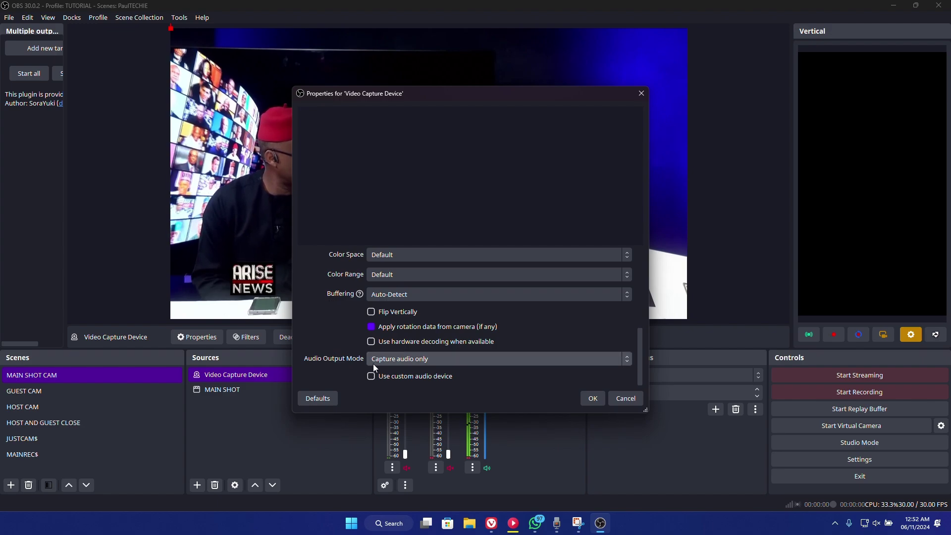
click(400, 358)
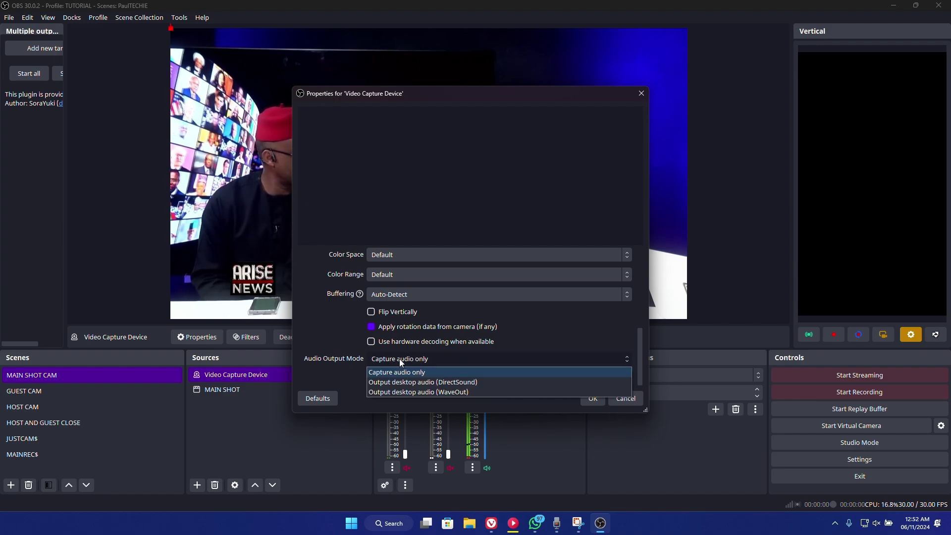
click(399, 358)
click(395, 356)
click(393, 358)
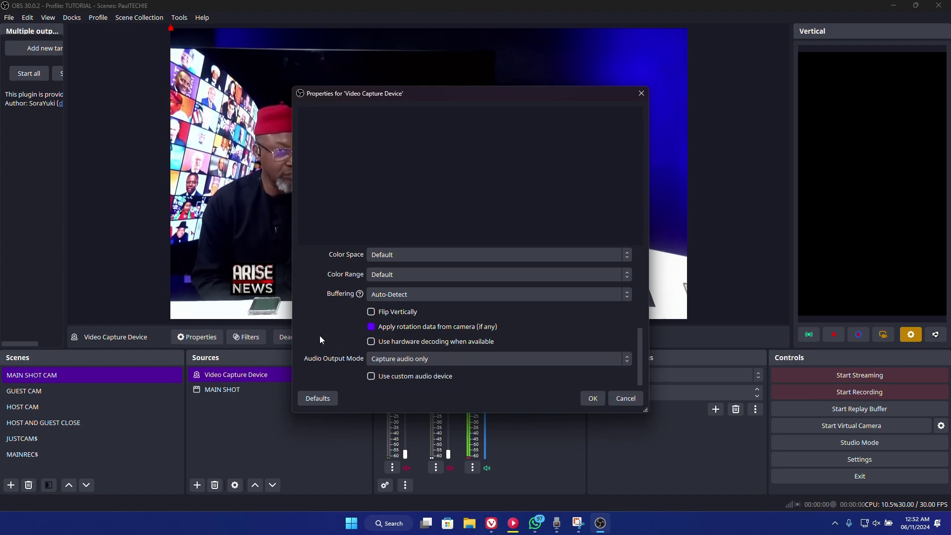
click(396, 360)
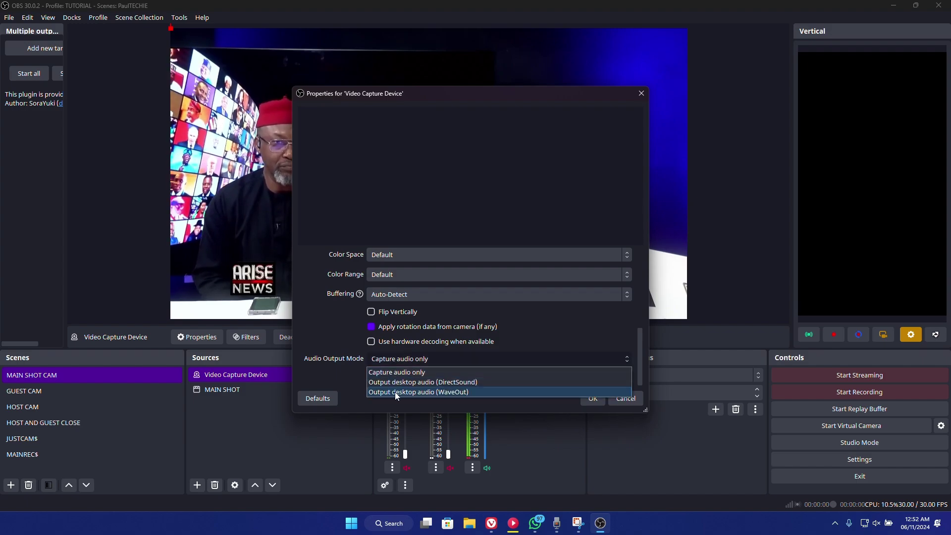
click(351, 337)
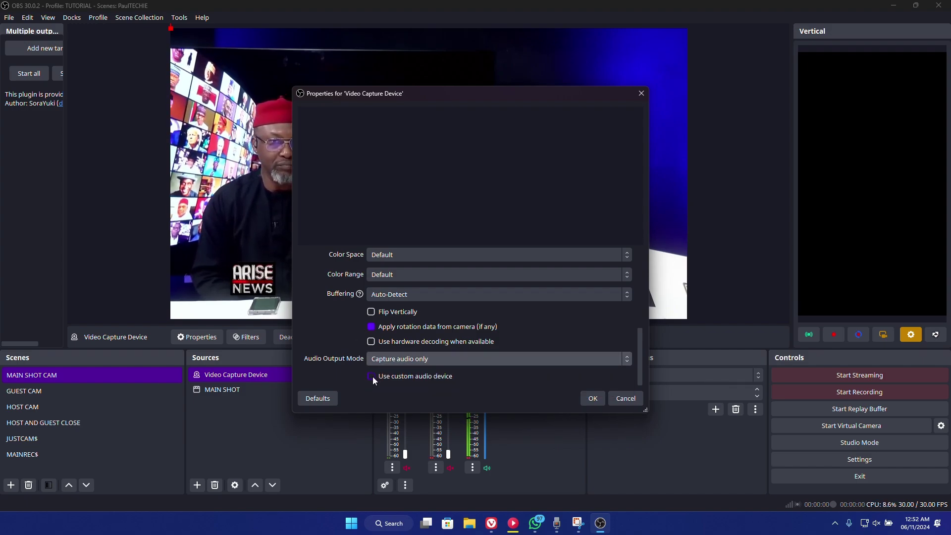
Try a custom audio device for the Video Capture Device source, check the audio device choices, and discard the property changes.
scroll(372, 376, up, 2)
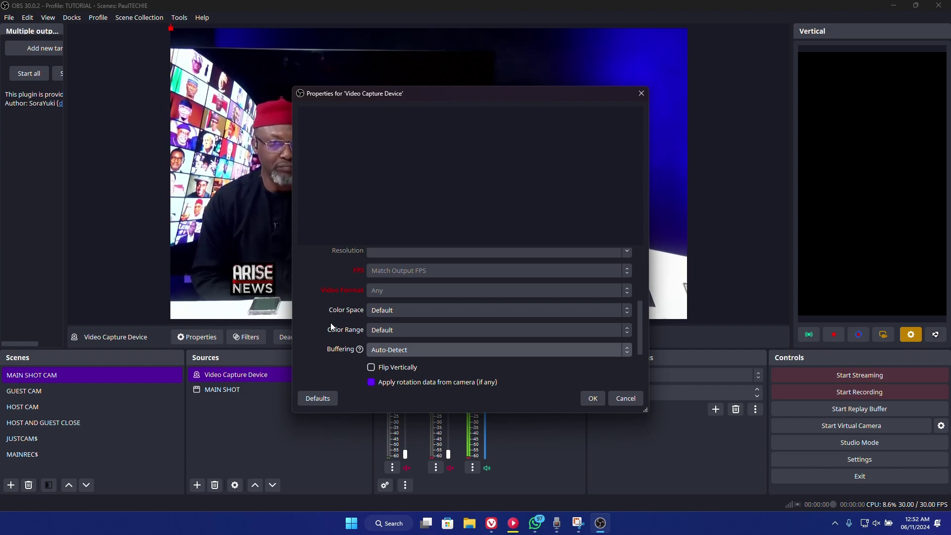
scroll(331, 327, up, 2)
scroll(329, 324, down, 6)
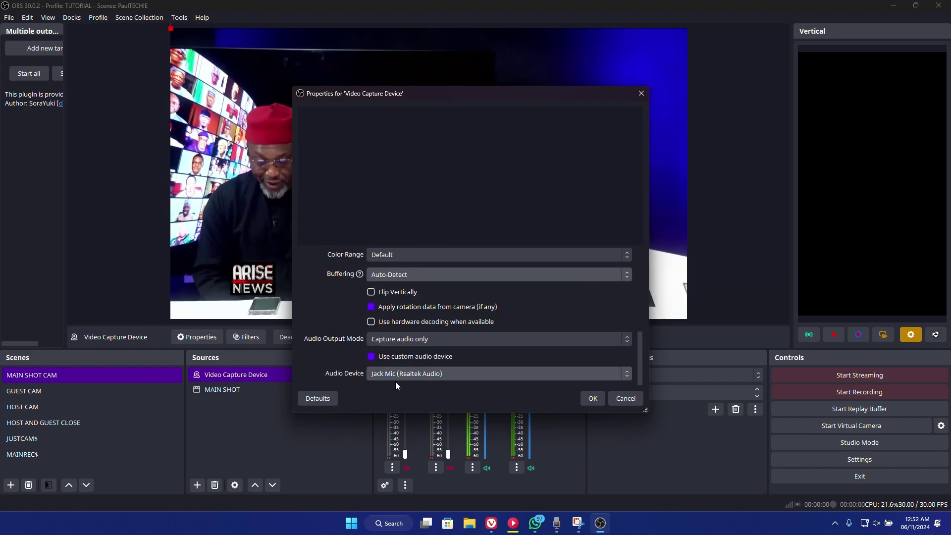
click(394, 378)
click(394, 373)
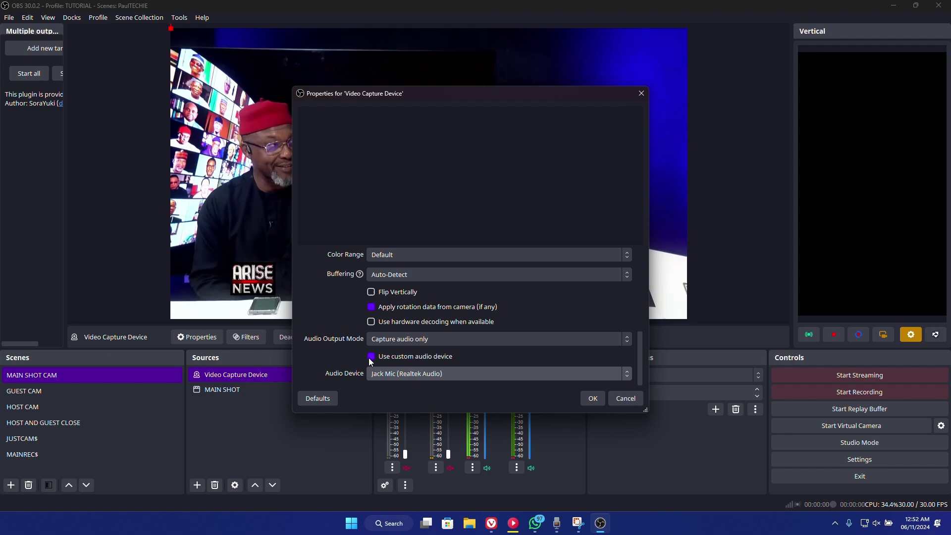
scroll(353, 360, up, 2)
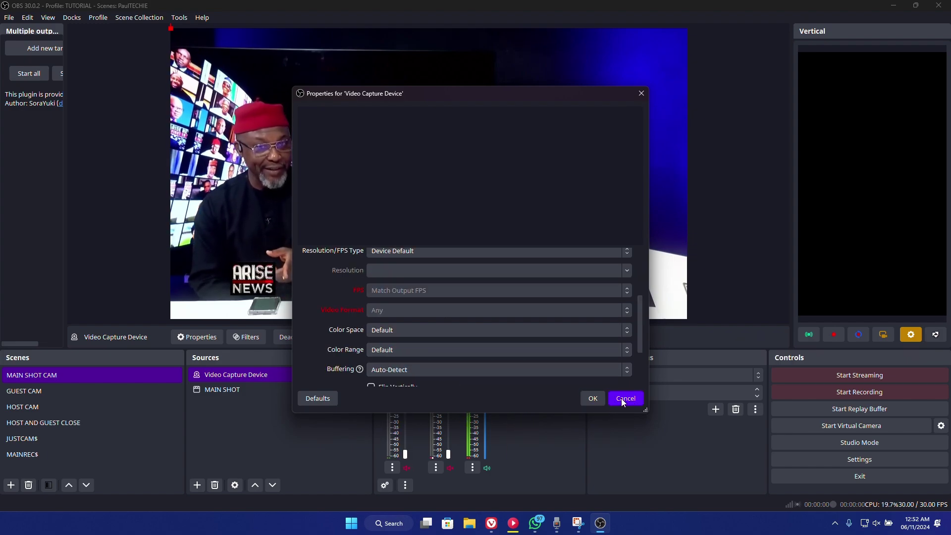
scroll(371, 344, down, 3)
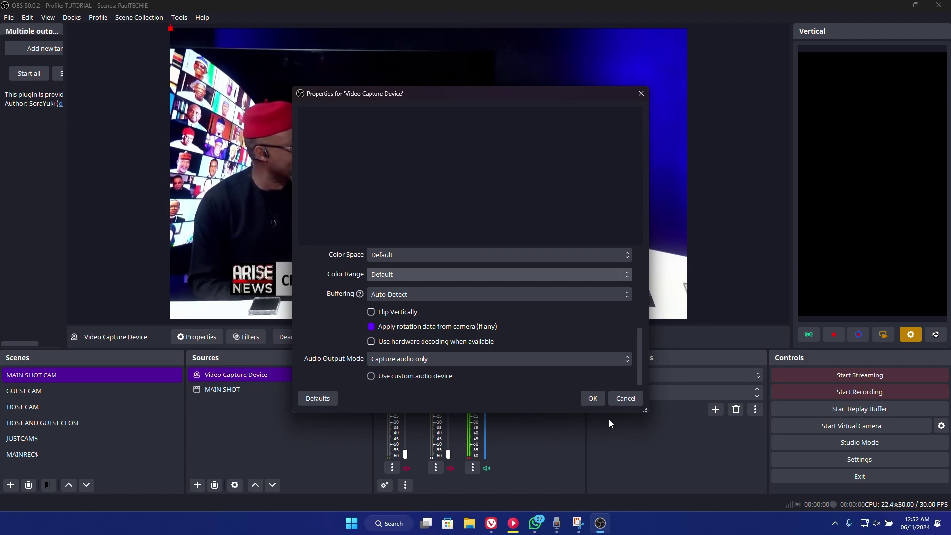
click(624, 400)
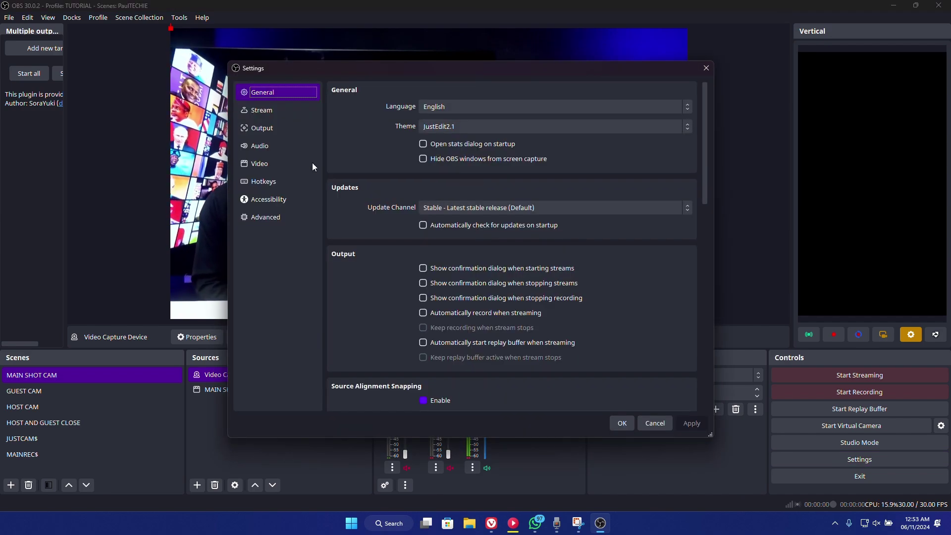
Check the device choices for Mic/Auxiliary Audio in the global audio settings and close the settings without changing the device.
click(270, 147)
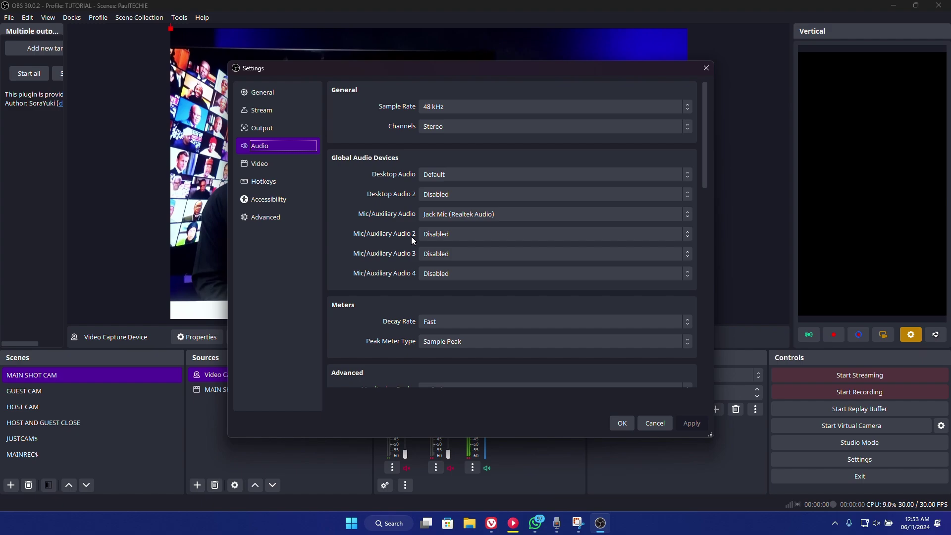
click(441, 213)
scroll(438, 287, down, 3)
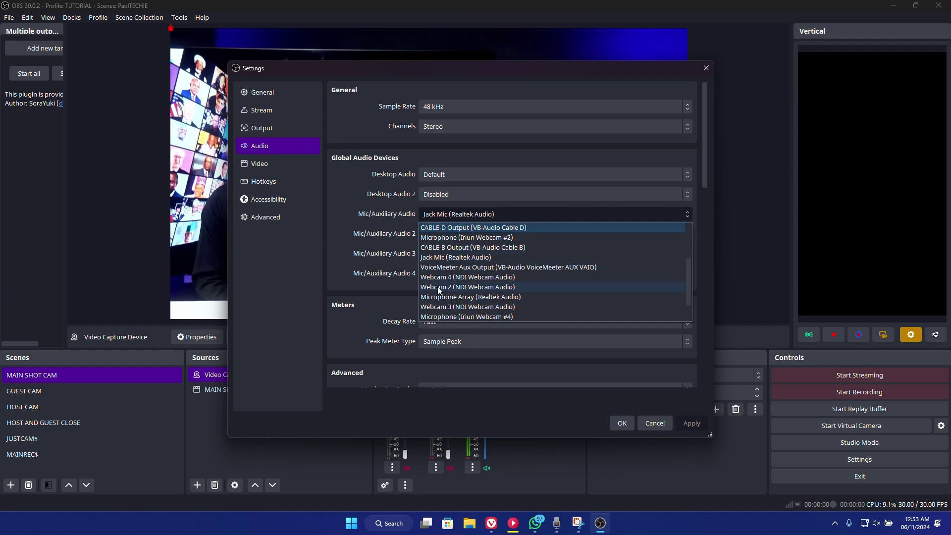
scroll(430, 287, up, 3)
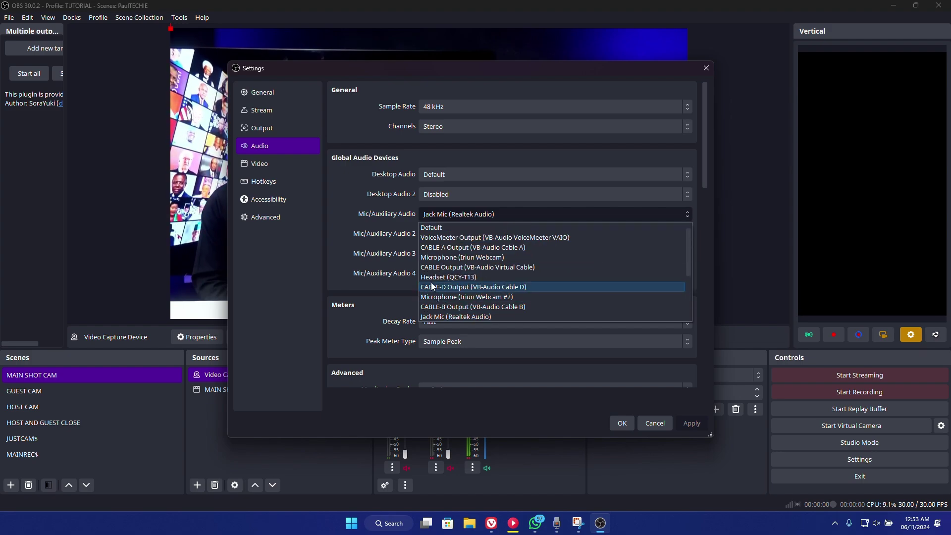
click(342, 202)
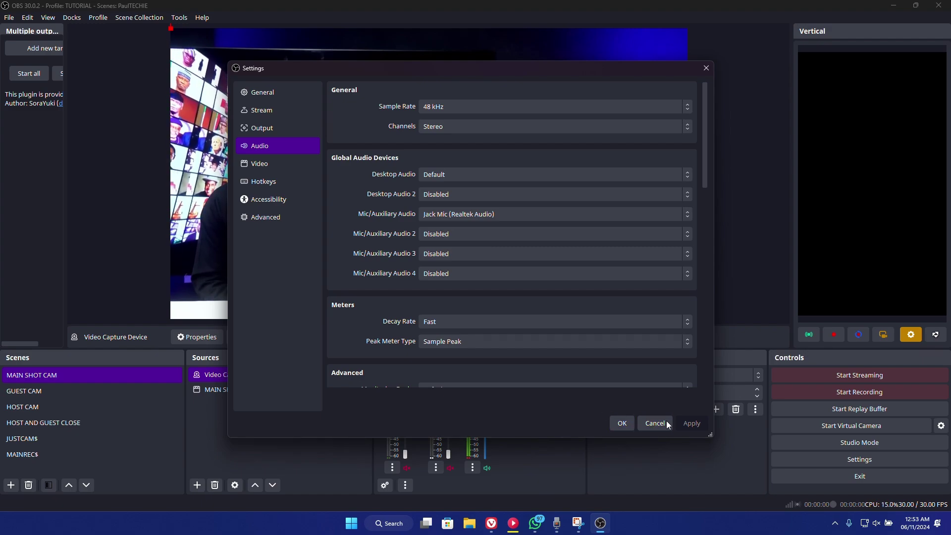
click(618, 423)
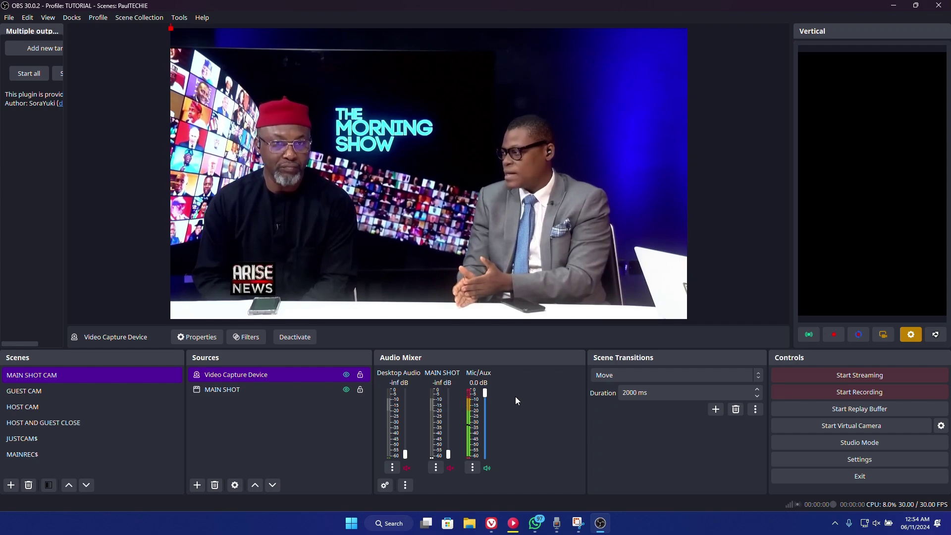
Preview the Move transition by switching through GUEST CAM, HOST CAM, MAIN SHOT CAM and HOST AND GUEST CLOSE.
click(69, 389)
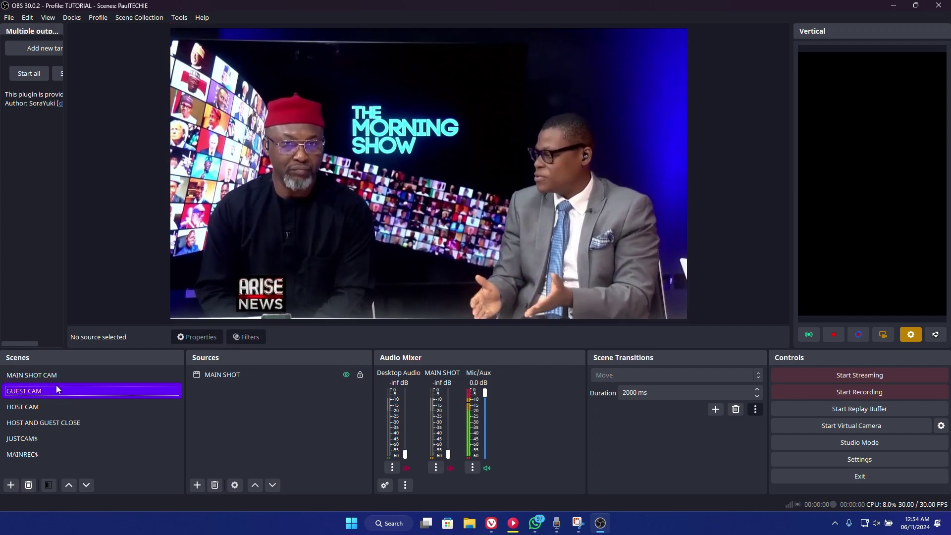
click(43, 407)
click(40, 374)
click(48, 423)
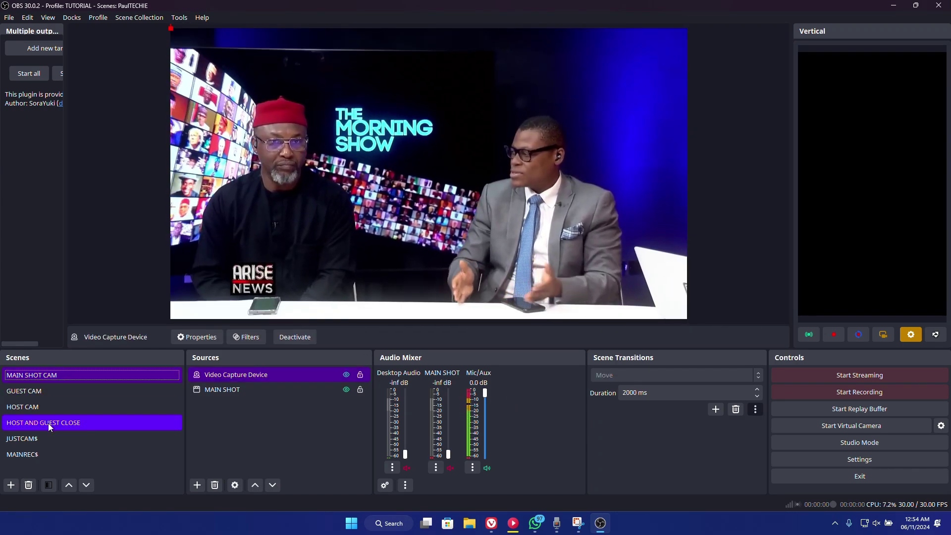
Try Studio Mode with MAIN SHOT CAM and GUEST CAM loaded as the preview scene, and leave Studio Mode.
click(859, 442)
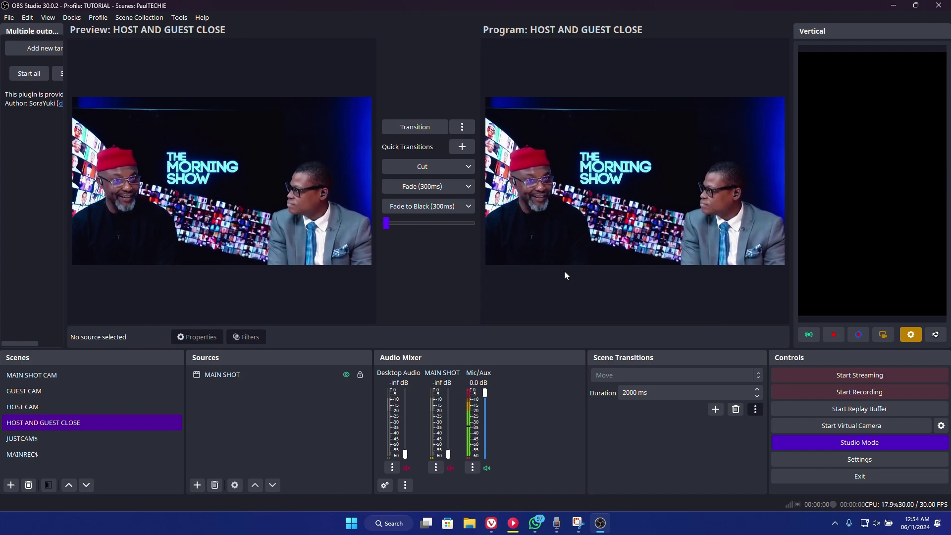
click(52, 378)
click(49, 390)
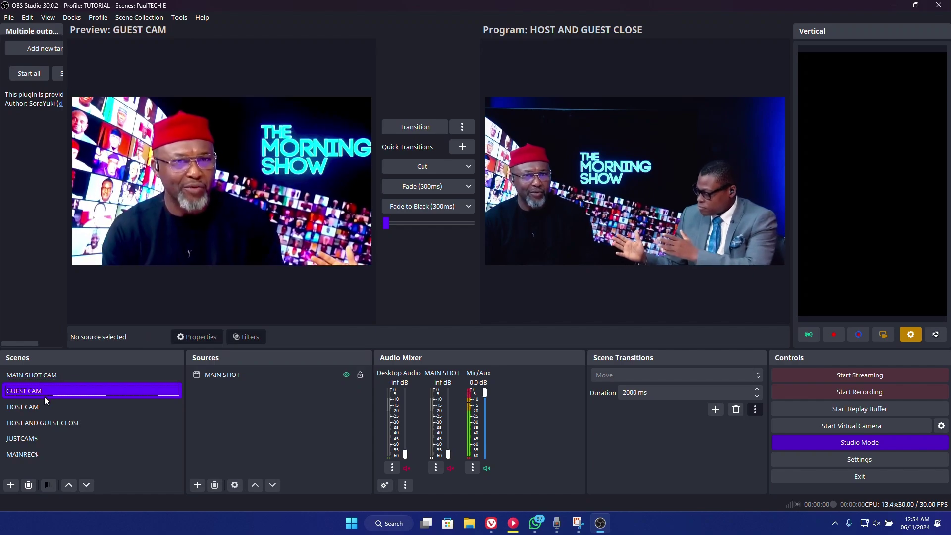
click(185, 308)
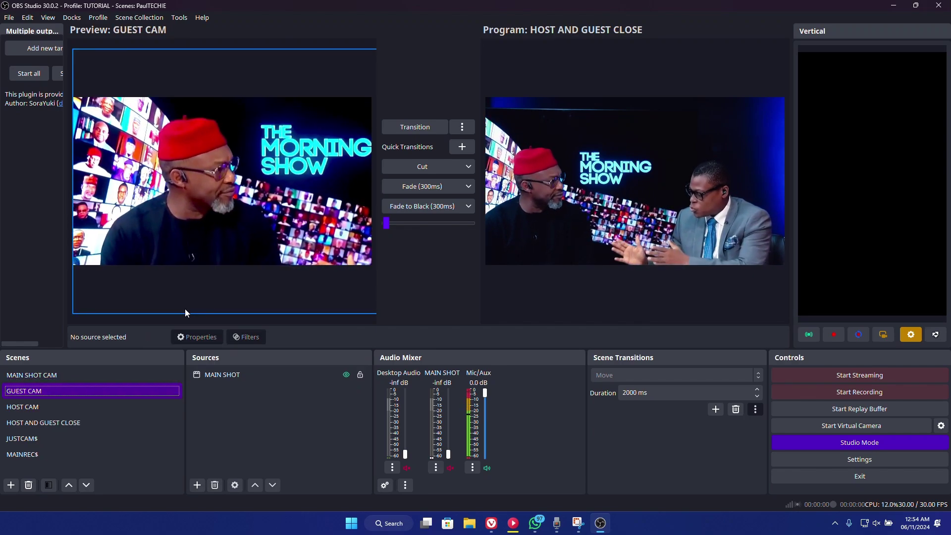
click(842, 444)
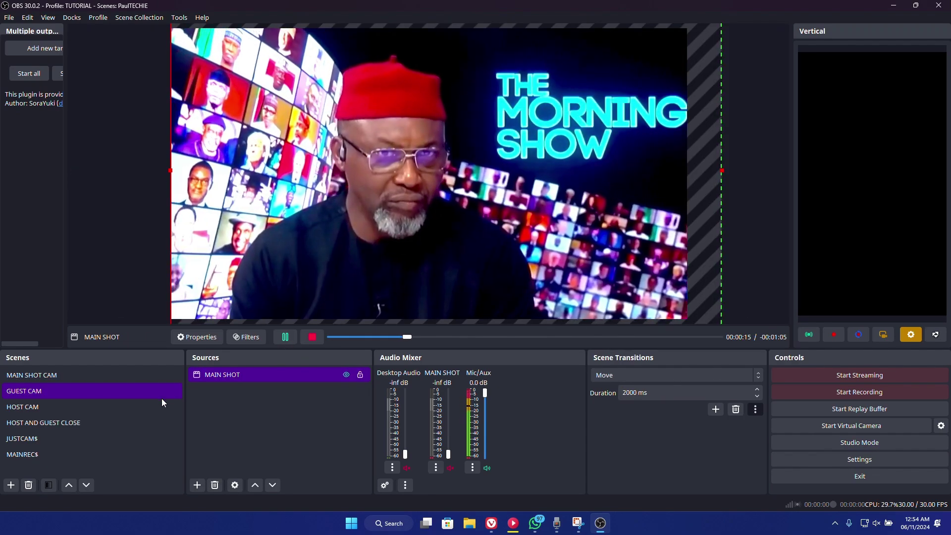
Put HOST CAM live, enable Studio Mode, and transition the program output to GUEST CAM.
click(55, 402)
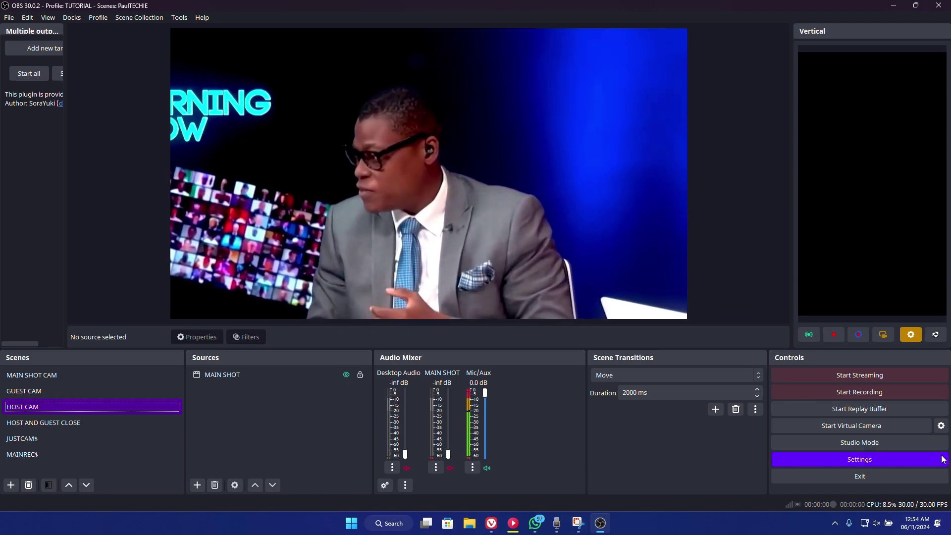
click(849, 442)
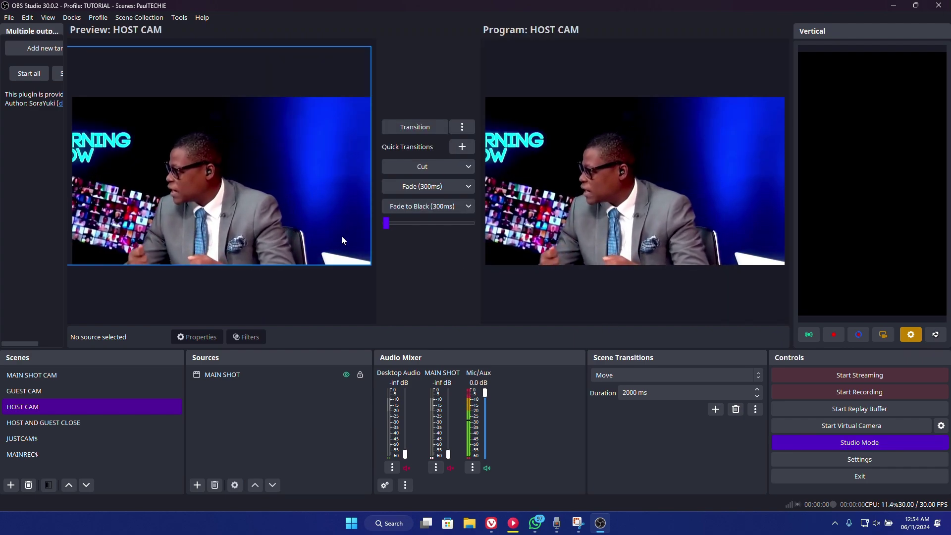
click(30, 391)
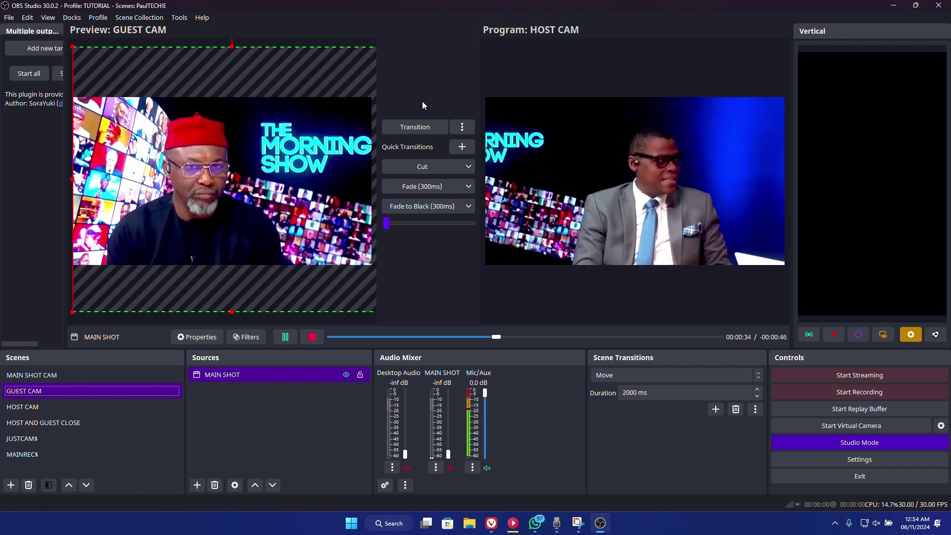
click(422, 127)
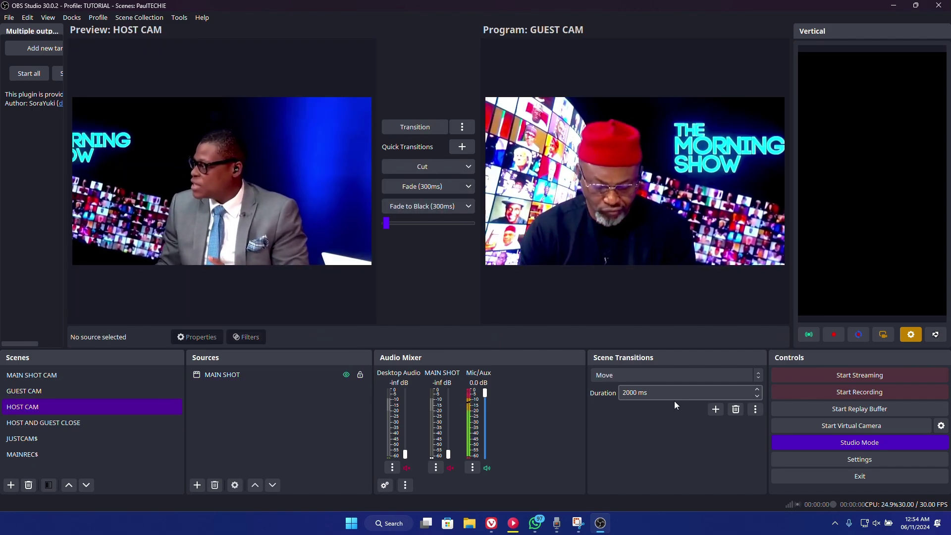
Set the Move transition duration to 1500 ms.
double_click(629, 392)
text(100)
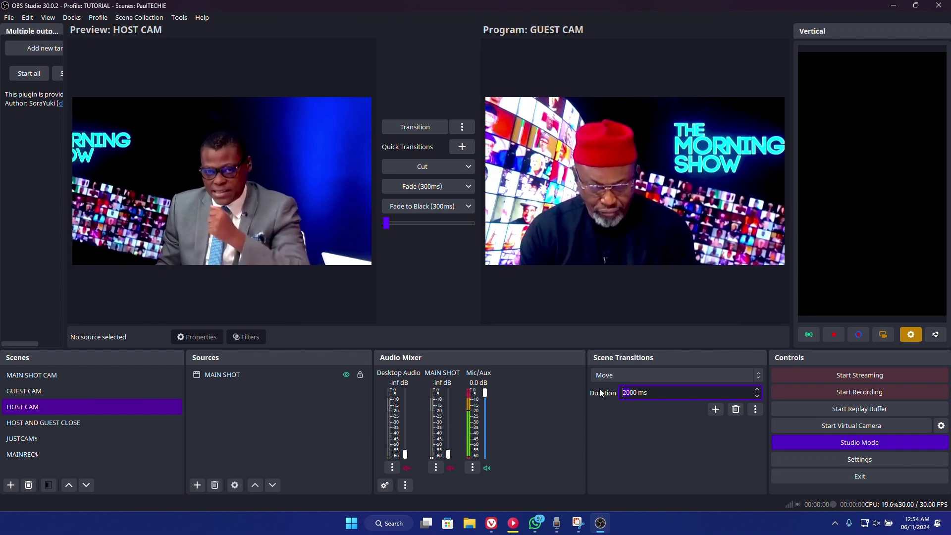
text(5)
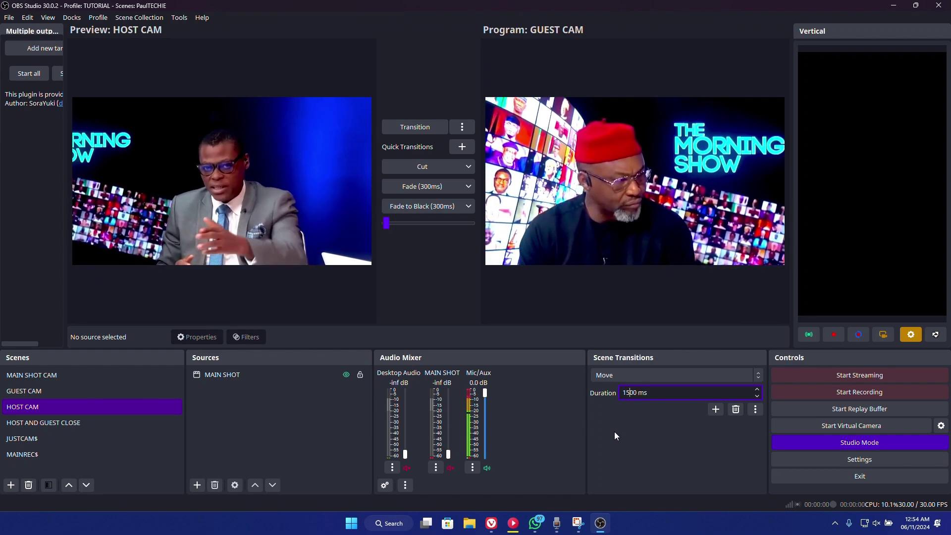
Transition the Studio Mode program output through HOST AND GUEST CLOSE, MAIN SHOT CAM and GUEST CAM.
click(189, 375)
click(88, 391)
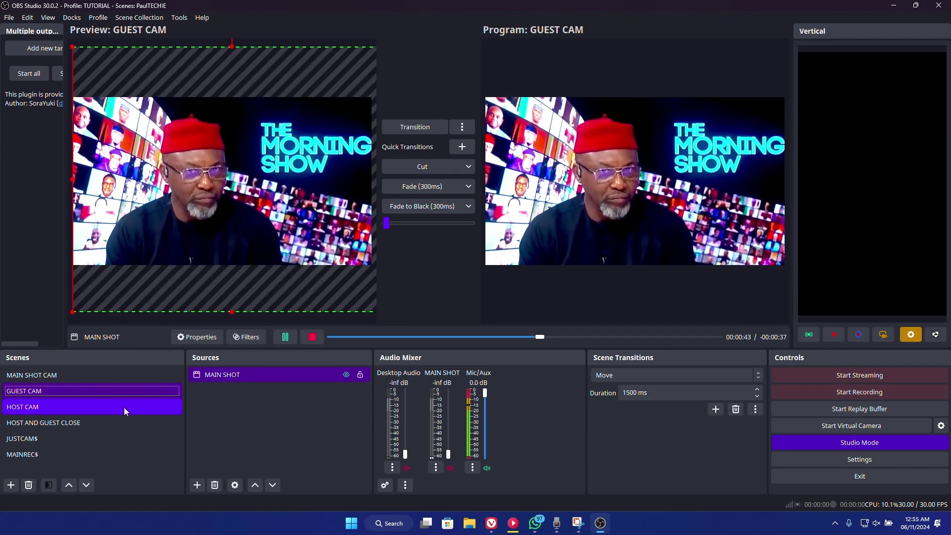
click(71, 426)
click(418, 127)
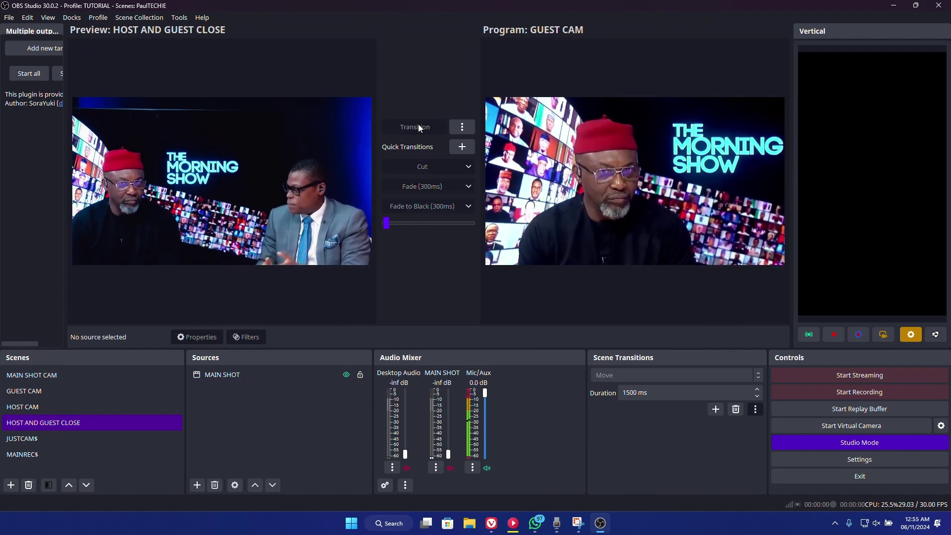
click(84, 373)
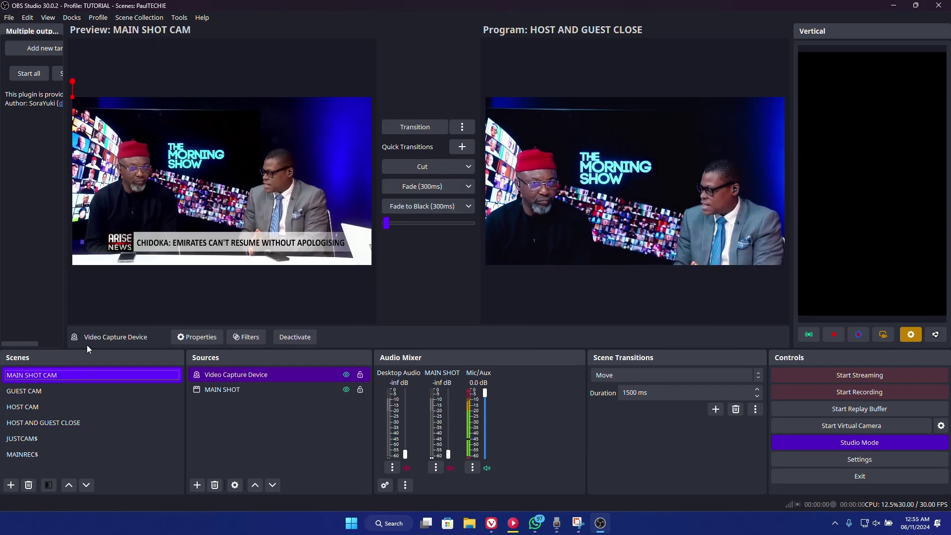
click(417, 127)
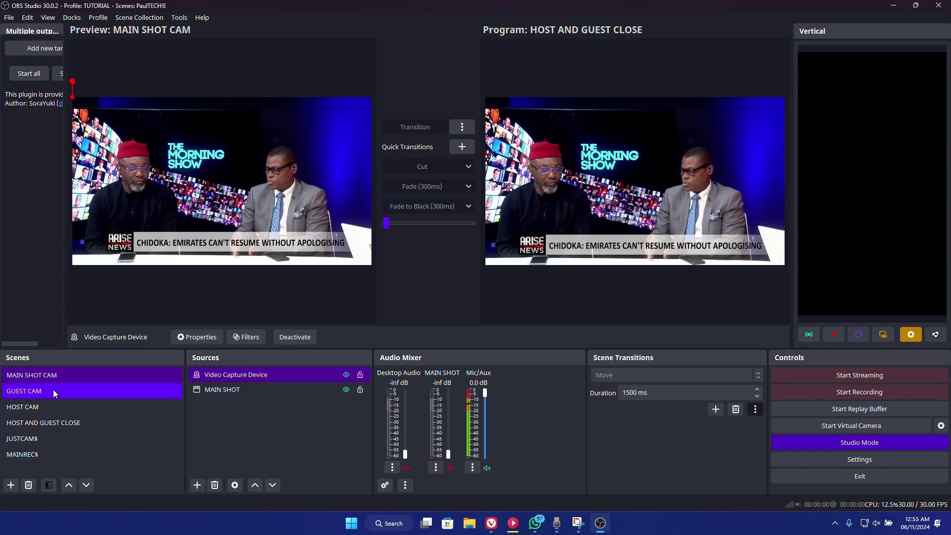
click(92, 389)
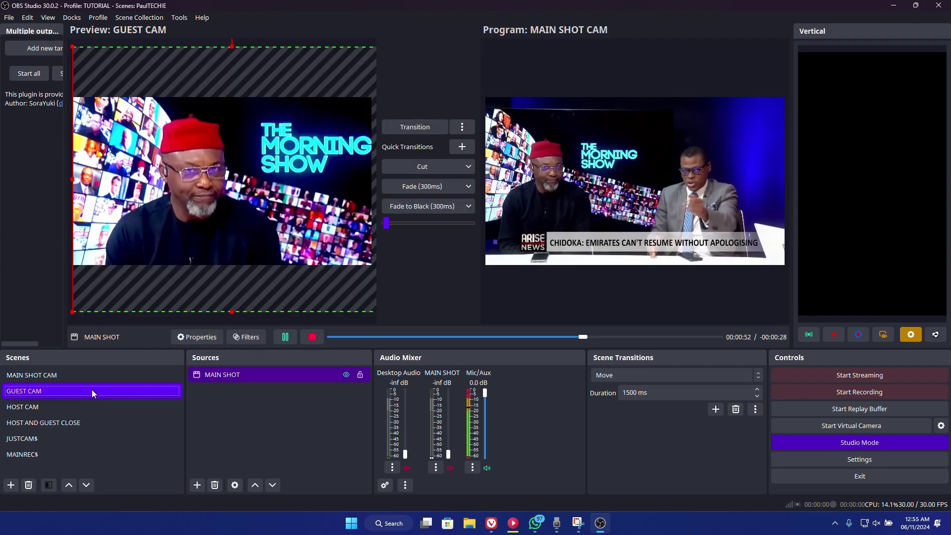
click(402, 128)
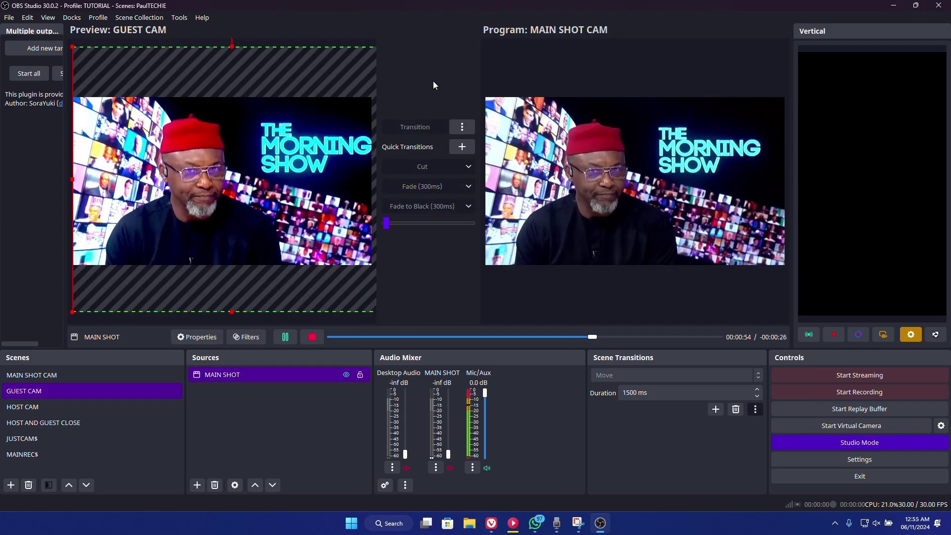